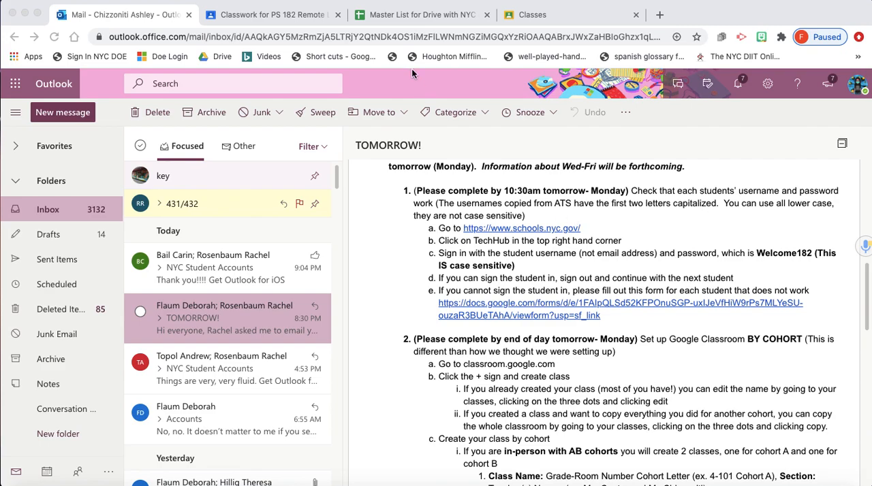
- Open the schools.nyc.gov link from the TOMORROW! email and go to the TeachHub sign-in page
click(416, 20)
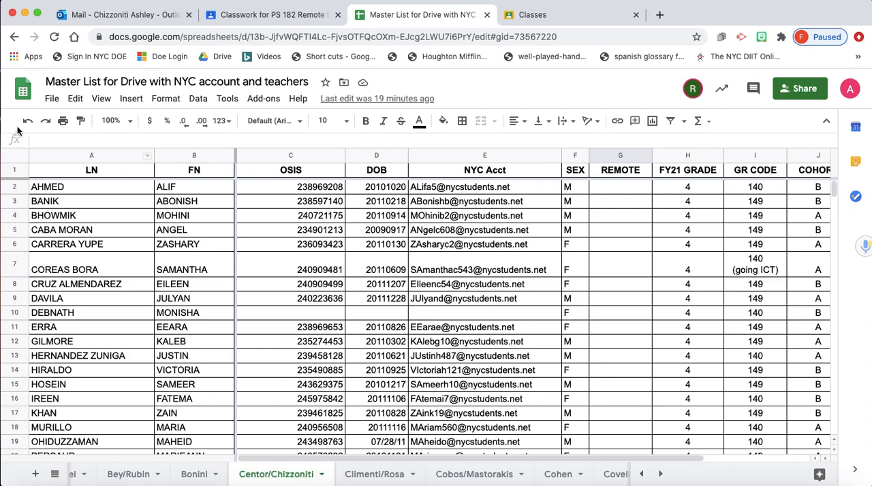
click(116, 16)
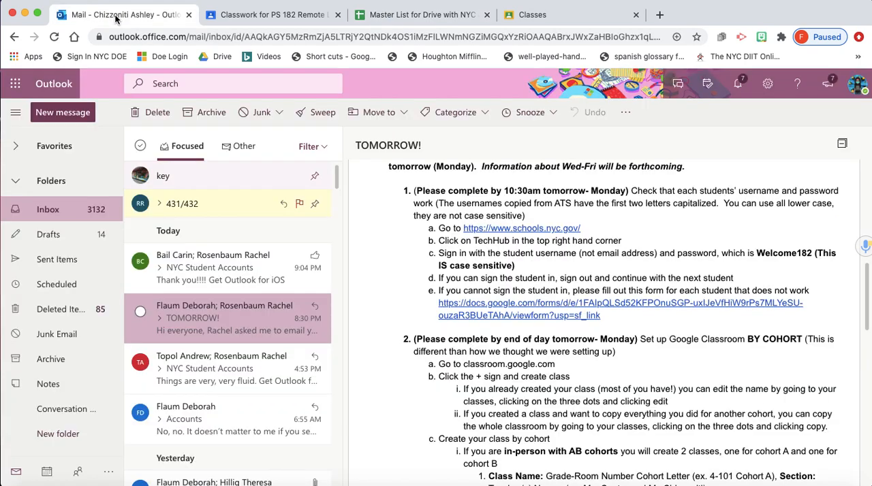
click(542, 230)
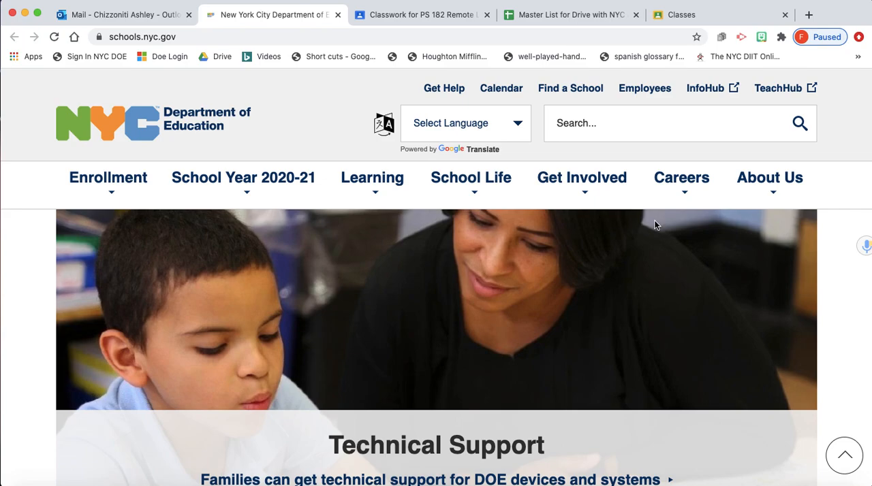
click(779, 91)
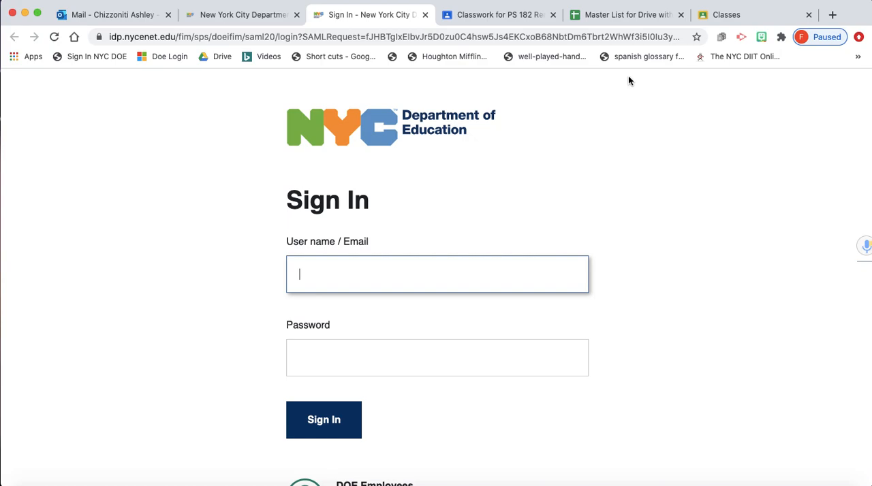
- Copy the first student's username, without the e-mail domain, from the master list into the sign-in form's user name field
click(620, 15)
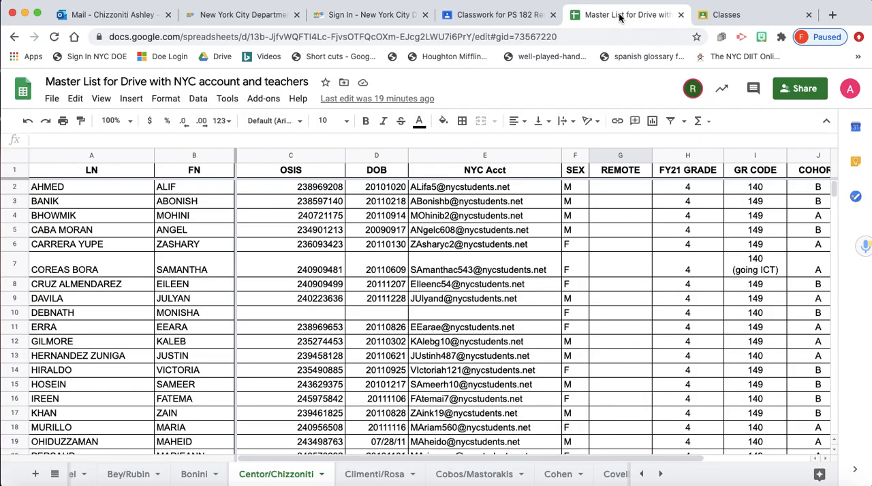
click(437, 189)
drag(437, 189, 411, 193)
key(super+c)
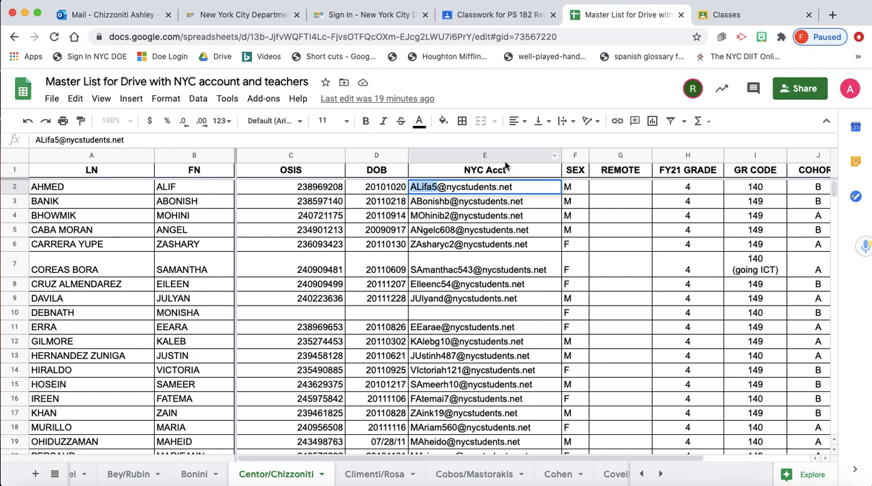
click(252, 19)
click(374, 21)
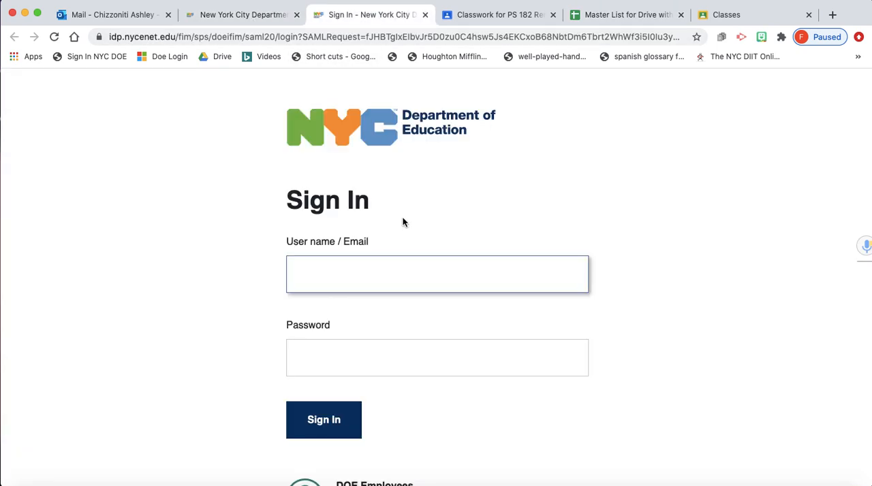
key(super+v)
drag(299, 275, 311, 274)
click(344, 274)
- Enter the student account password and try to sign in to TeachHub
click(397, 351)
click(381, 363)
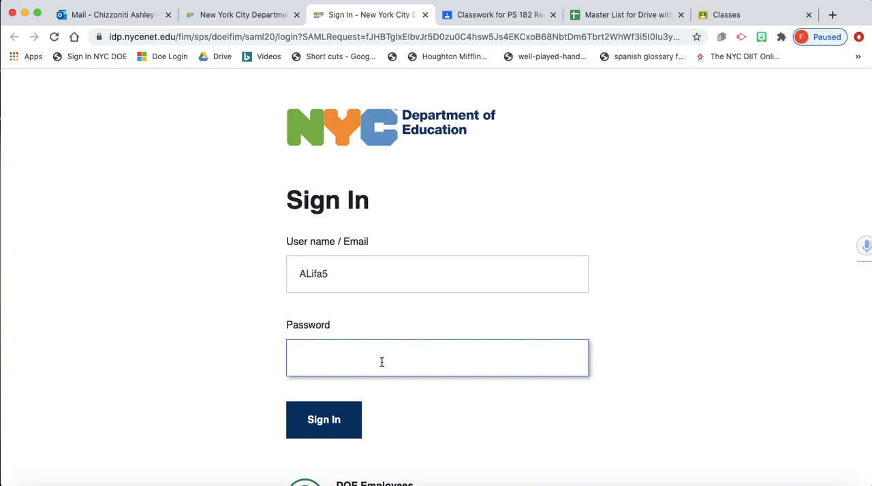
text(a)
click(339, 430)
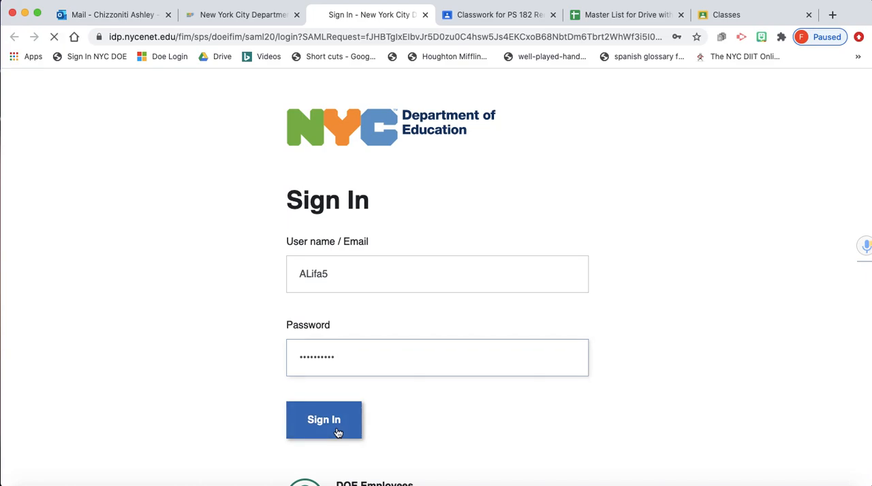
scroll(397, 282, down, 2)
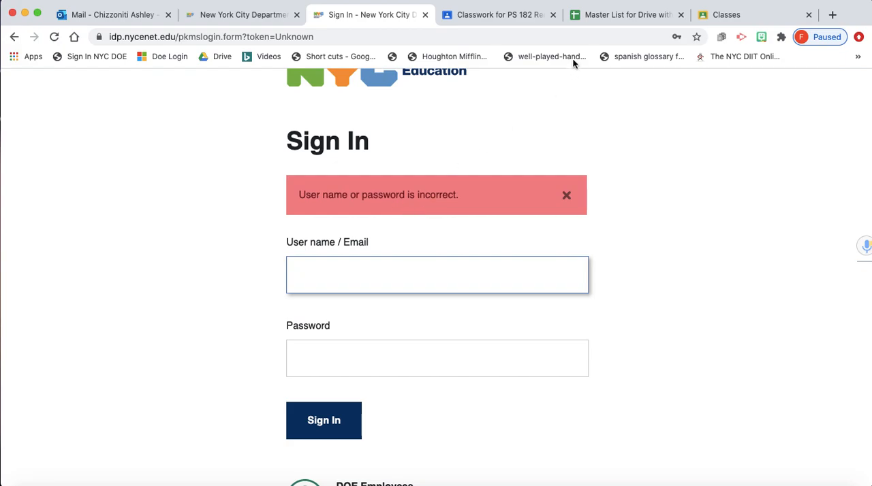
- Copy the first student's username into the sign-in form again and change its first two letters to lower case
click(610, 16)
click(414, 188)
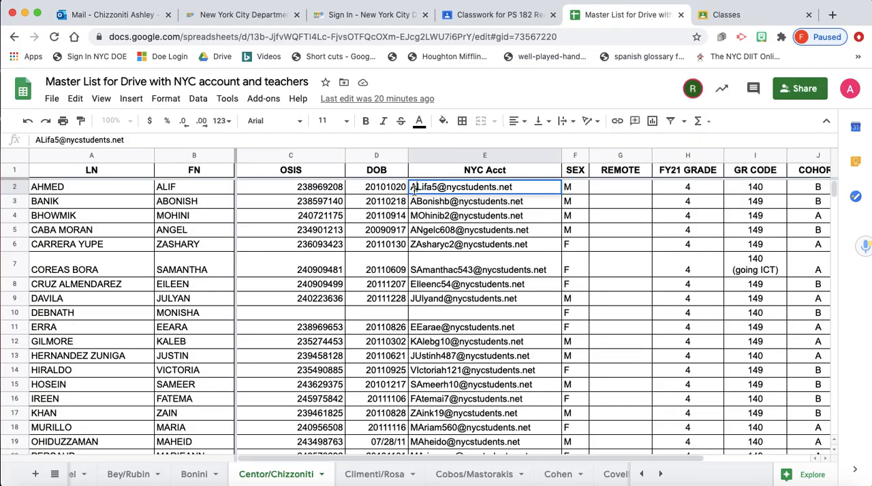
drag(409, 188, 433, 188)
click(368, 14)
key(super+v)
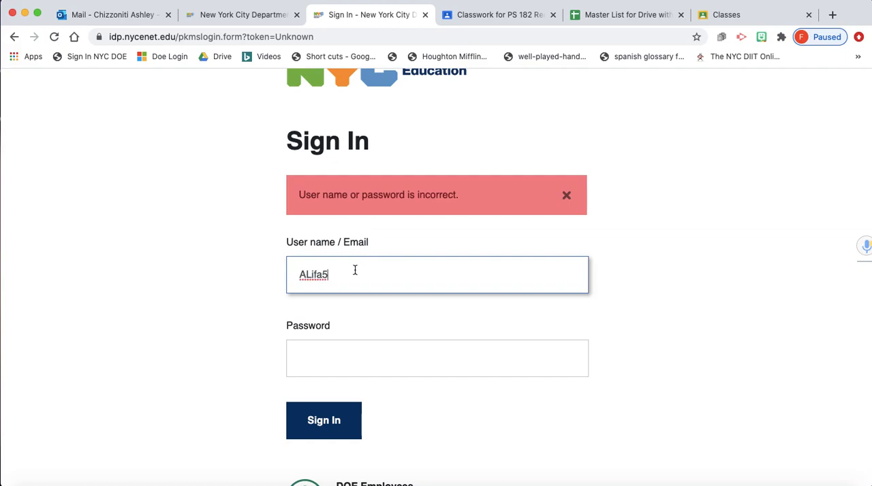
click(310, 276)
key(BackSpace)
key(BackSpace)
text(al)
- Enter the student account password and try to sign in with the lower-case username
click(353, 357)
text(••)
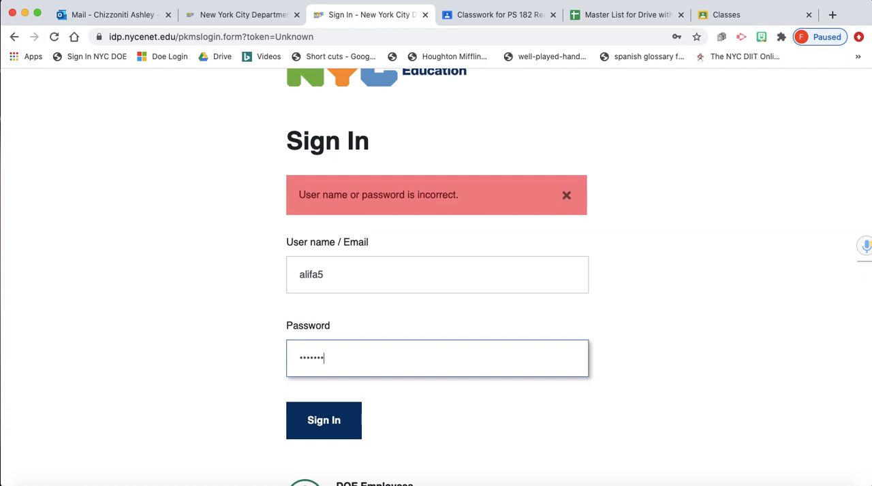
click(342, 429)
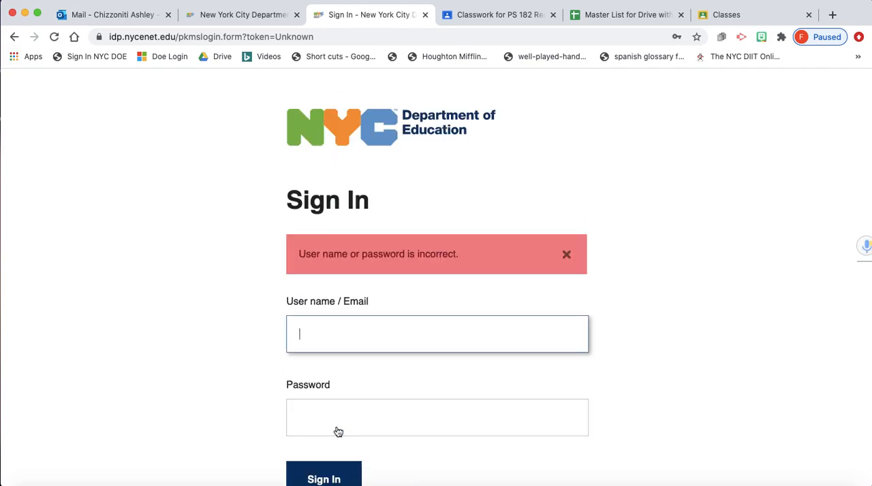
scroll(525, 292, down, 2)
scroll(525, 292, up, 2)
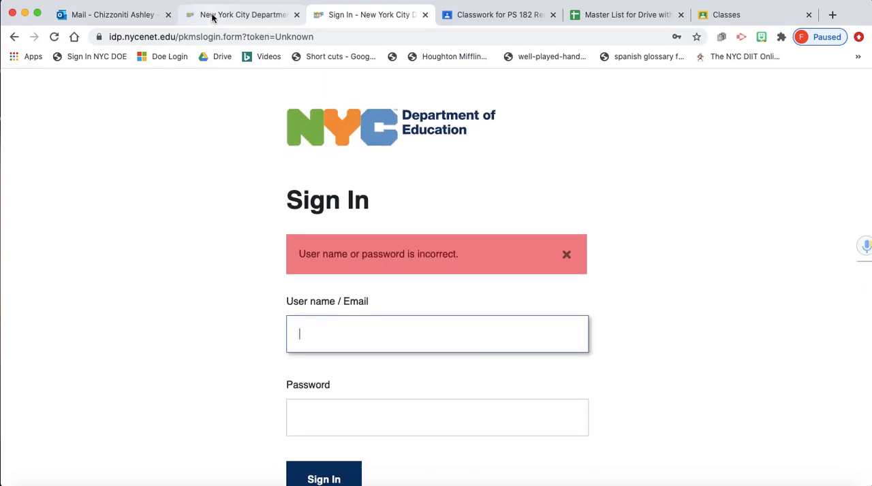
- Open the NYC Student Account Check form linked in the email and fill in the teachers' names
click(119, 8)
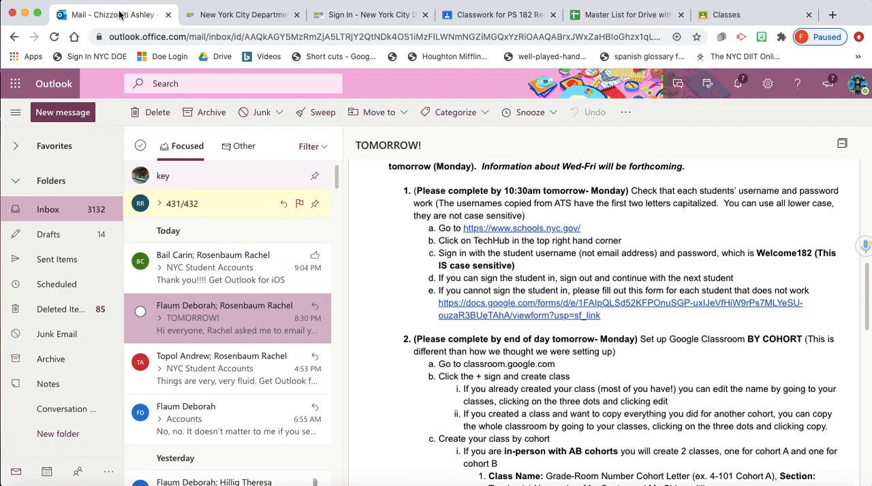
click(549, 317)
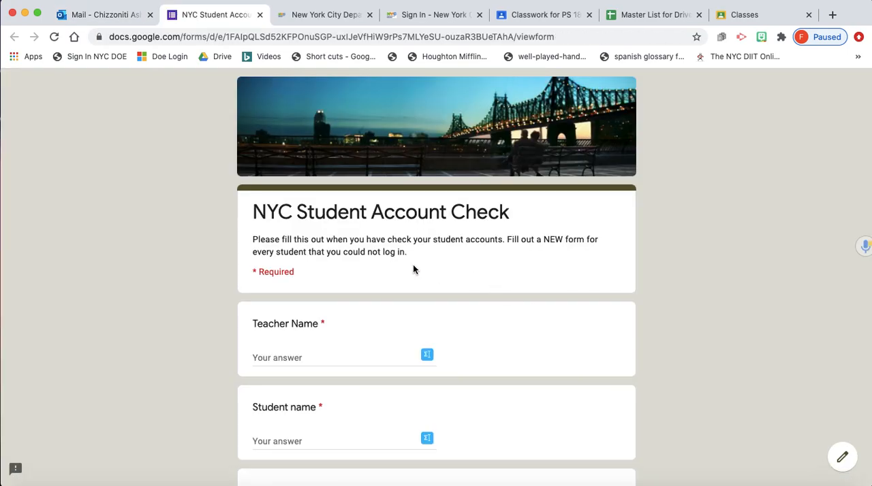
scroll(376, 293, down, 2)
click(375, 294)
text(C)
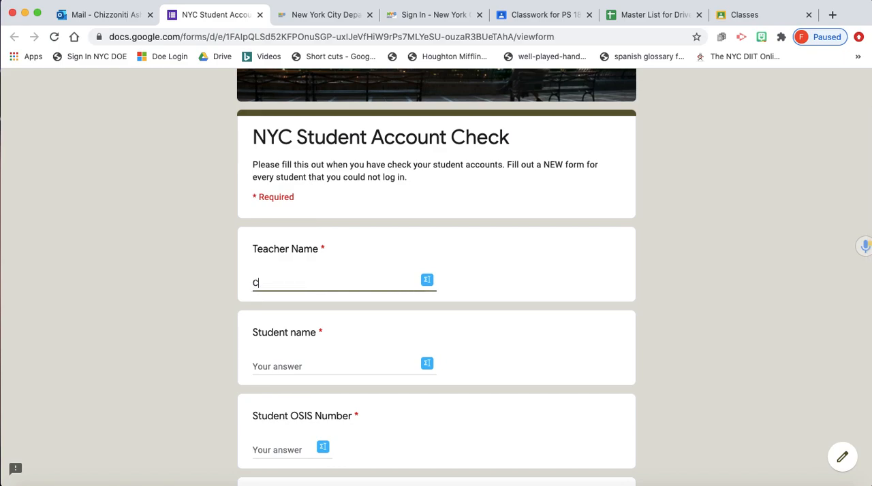
text(entor/Chizzoniti)
click(318, 364)
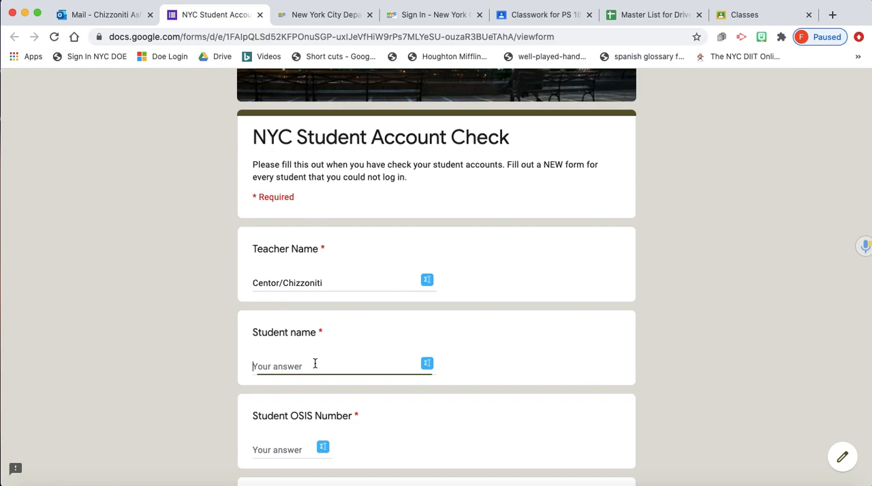
- Copy the first student's first name from the master list into the form's Student name field
click(647, 17)
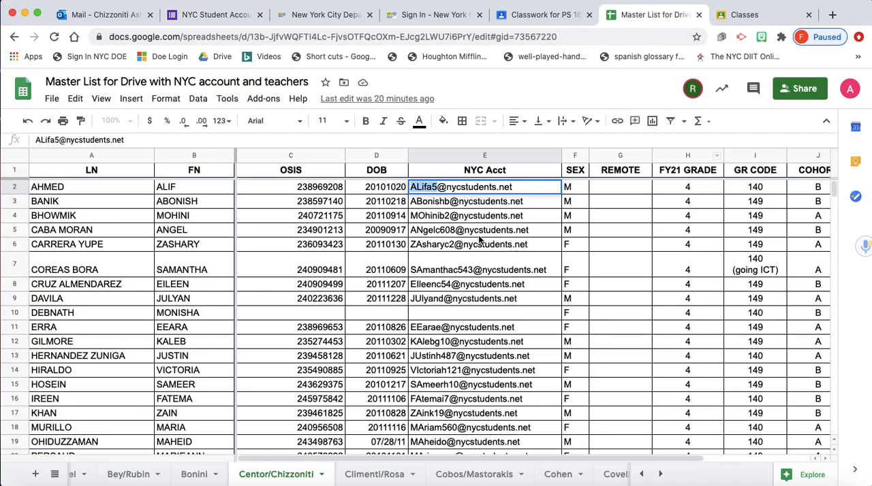
double_click(184, 189)
drag(191, 188, 151, 190)
key(cmd+c)
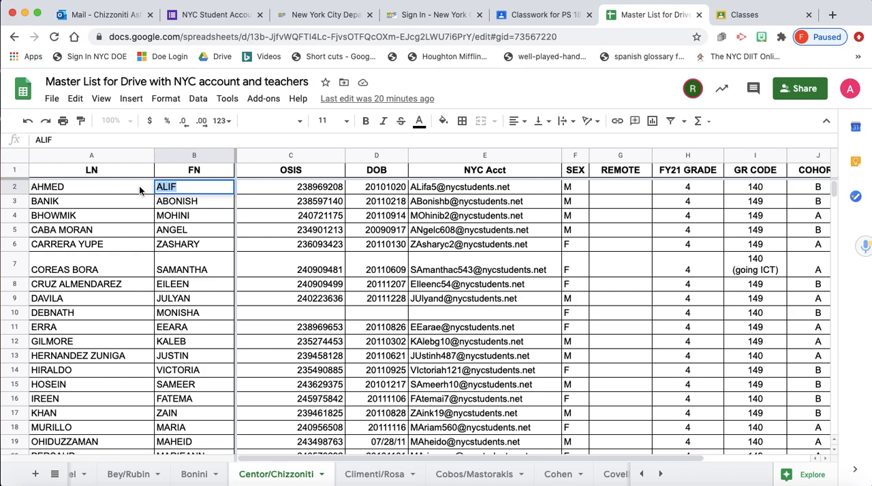
click(216, 14)
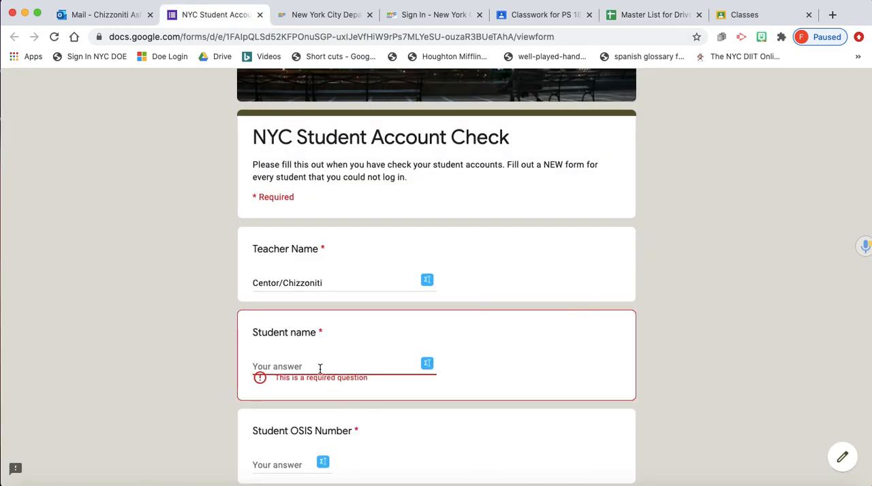
key(cmd+v)
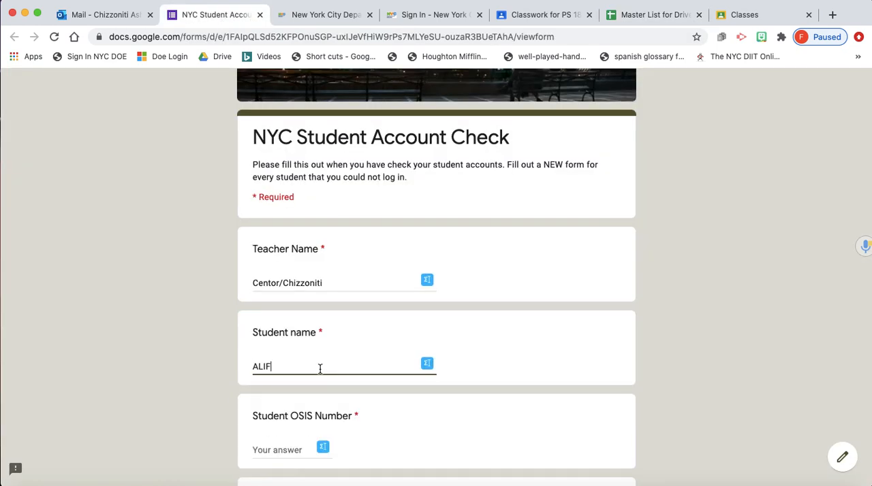
- Add the first student's last name from the master list after the first name in the form
click(631, 15)
click(106, 182)
double_click(87, 188)
drag(85, 188, 9, 188)
key(super+c)
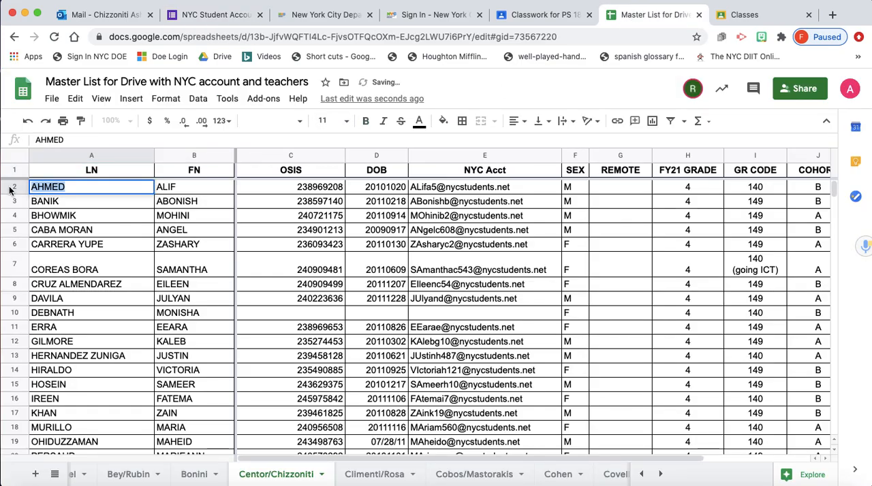
click(202, 15)
key(super+v)
- Copy the first student's OSIS number from the master list into the form's Student OSIS Number field
scroll(529, 404, down, 1)
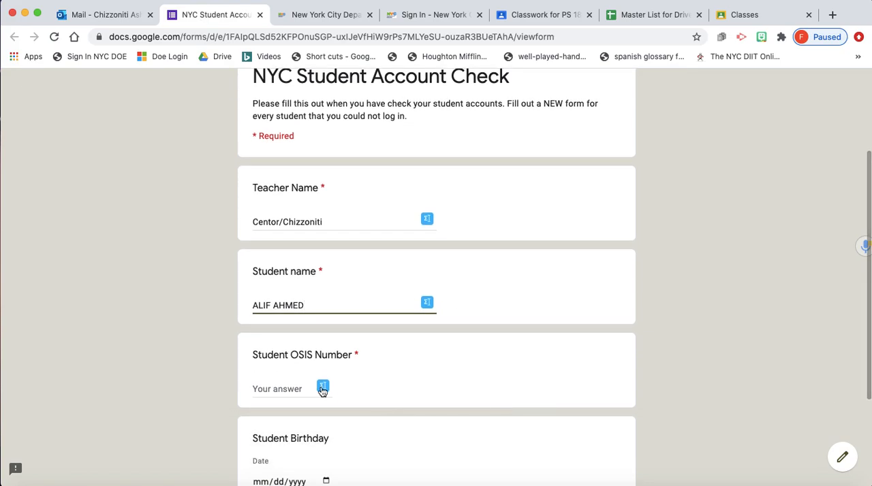
click(288, 388)
scroll(367, 398, down, 1)
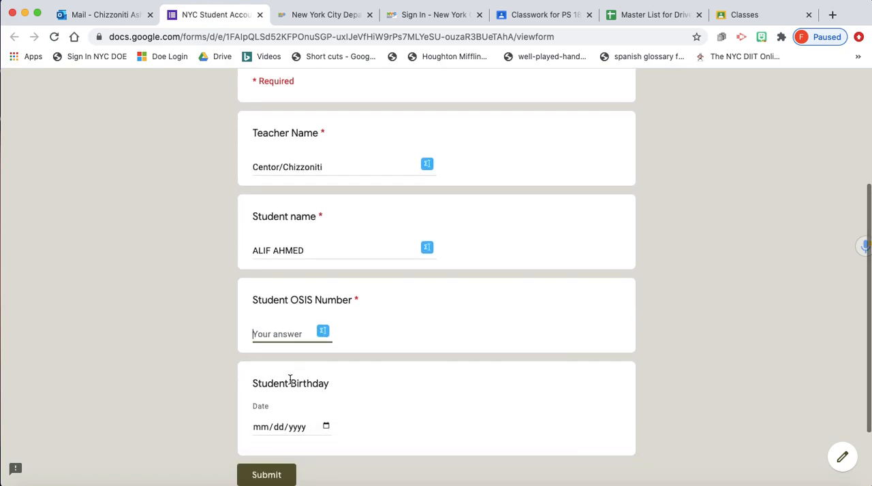
click(632, 19)
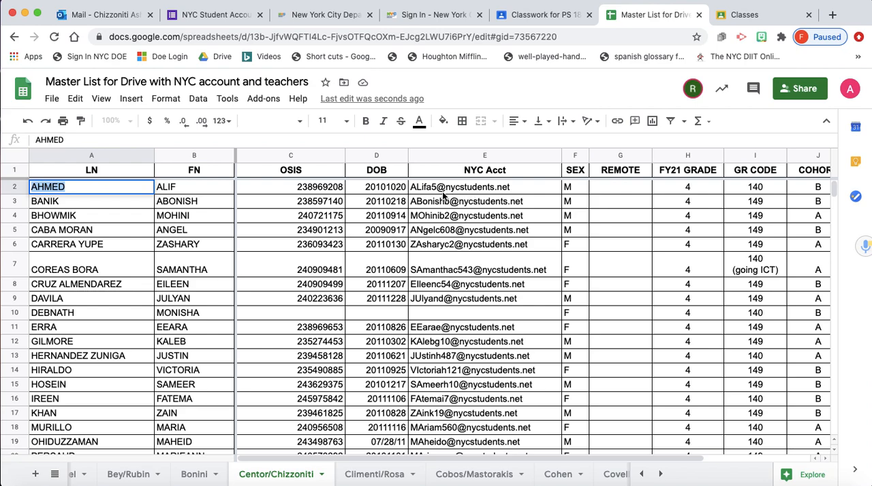
click(329, 192)
drag(311, 190, 359, 193)
key(super+c)
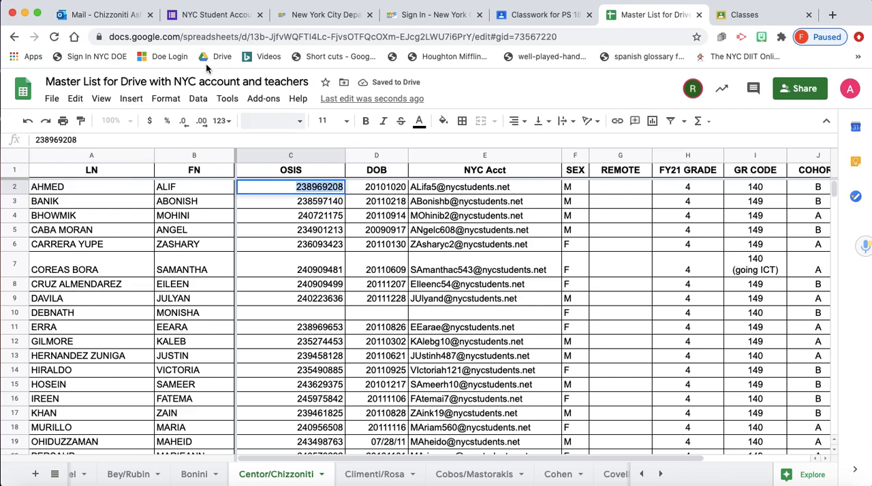
click(207, 14)
key(super+v)
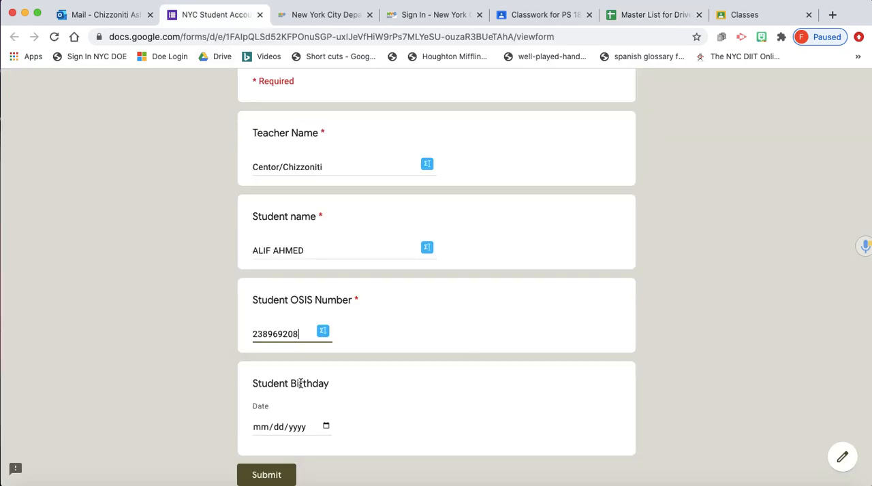
- Look up the first student's date of birth in the master list and enter it as the Student Birthday
click(263, 427)
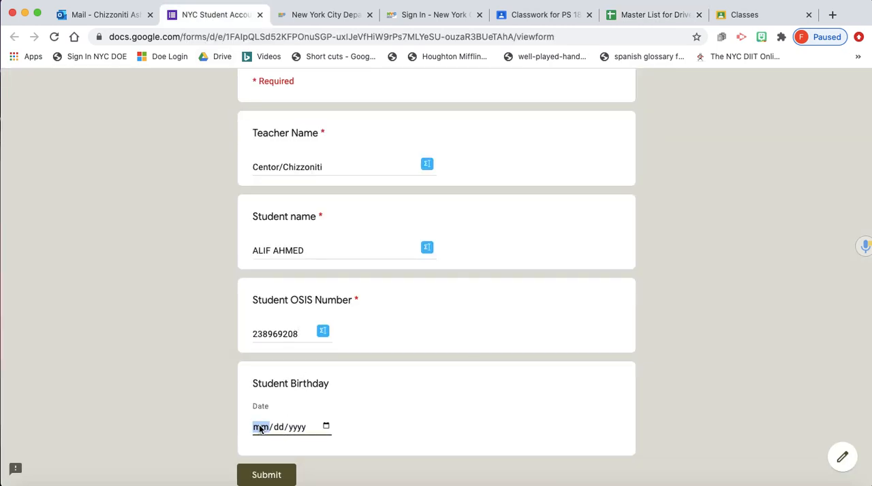
click(622, 16)
click(378, 193)
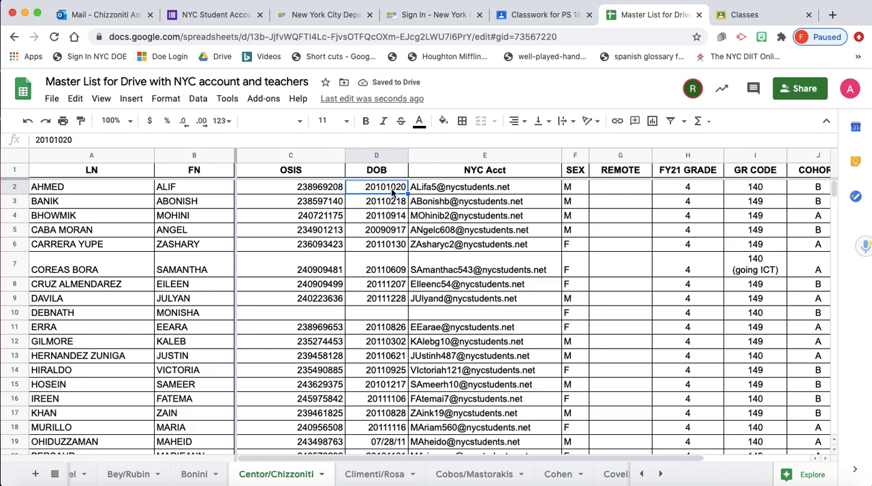
click(208, 16)
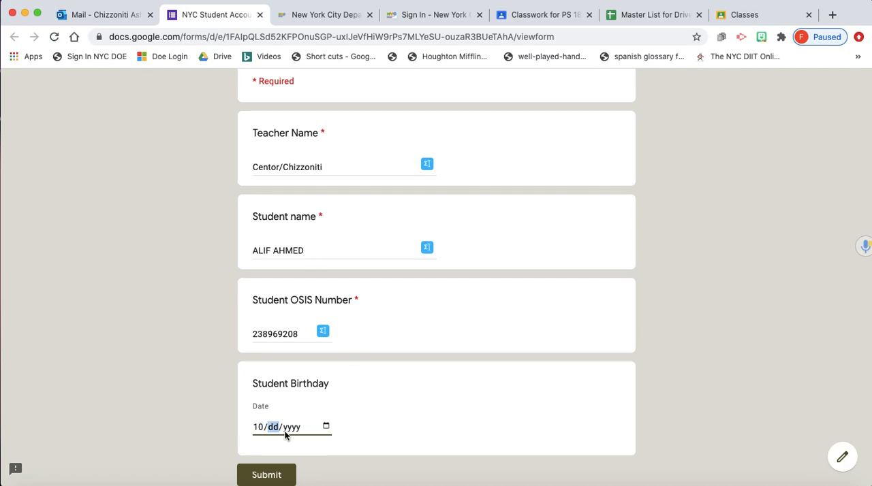
- Submit the account check form and open a blank one for another response
click(286, 471)
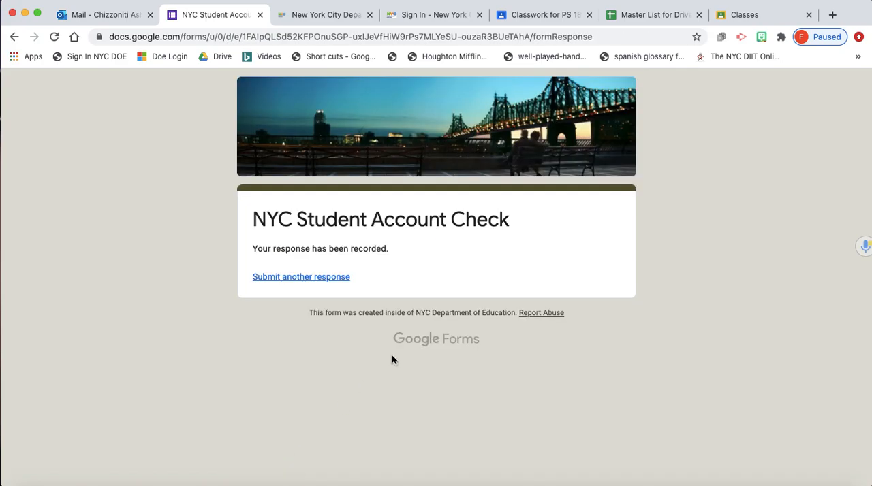
click(322, 277)
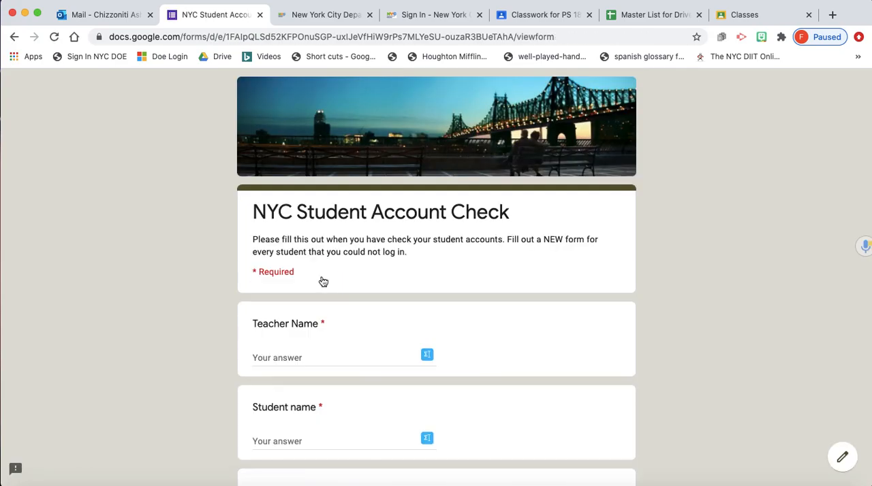
- Copy the second student's username, without the email domain, from the NYC Acct column of the master list
click(550, 15)
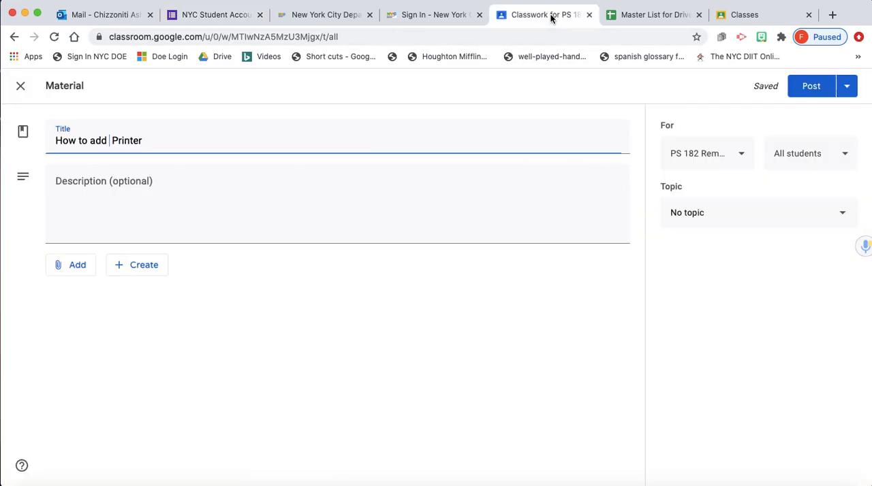
click(624, 16)
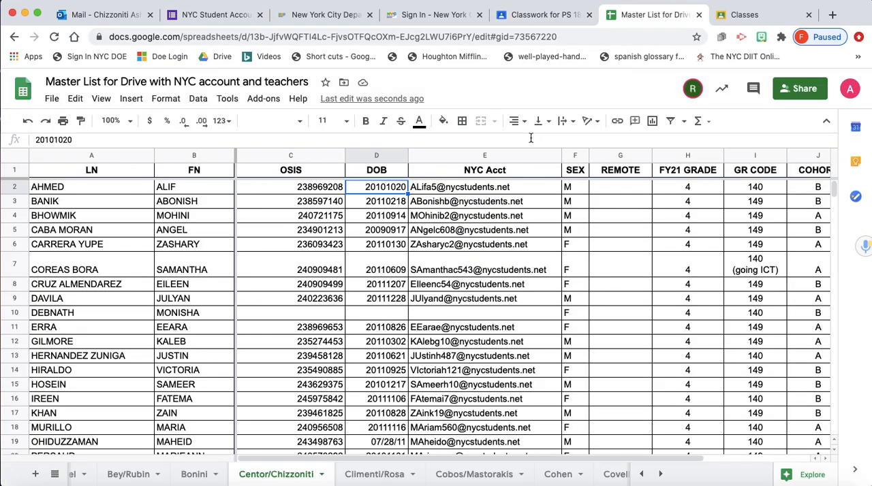
double_click(441, 204)
drag(452, 202, 409, 205)
key(super+c)
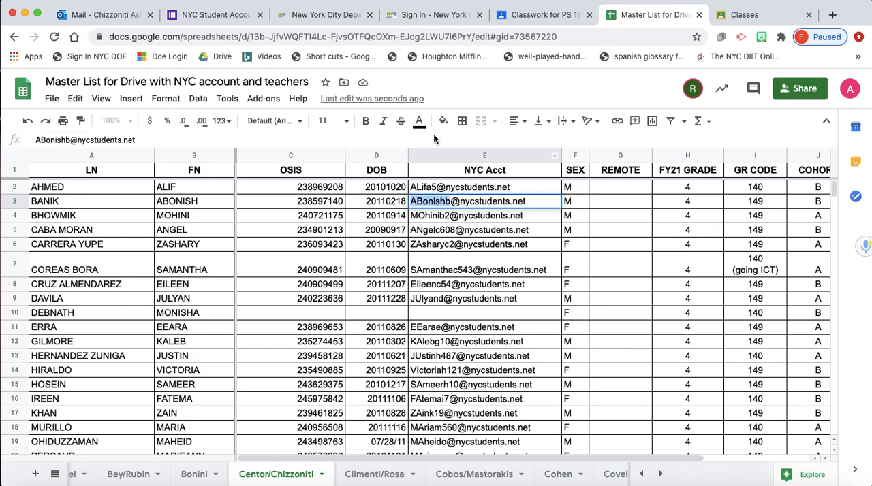
- Check the second student's account by signing in to TeachHub with the copied username and account password, and sign back out
click(429, 15)
key(super+v)
click(382, 414)
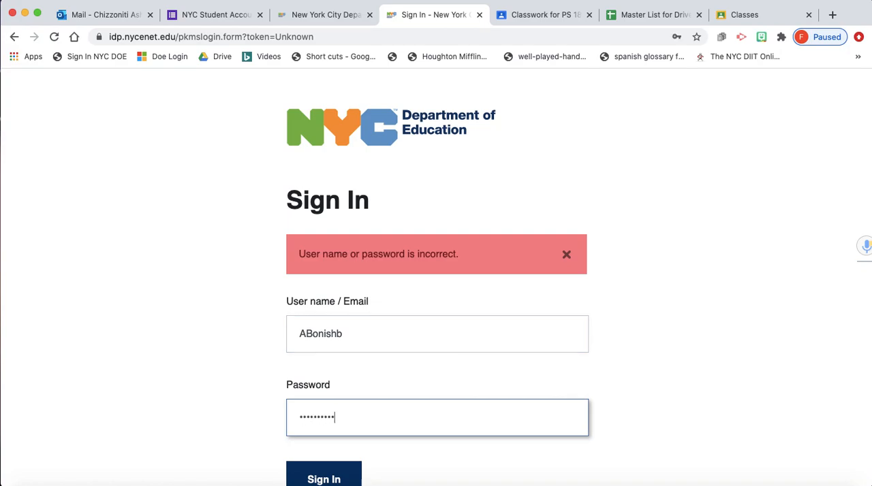
click(340, 479)
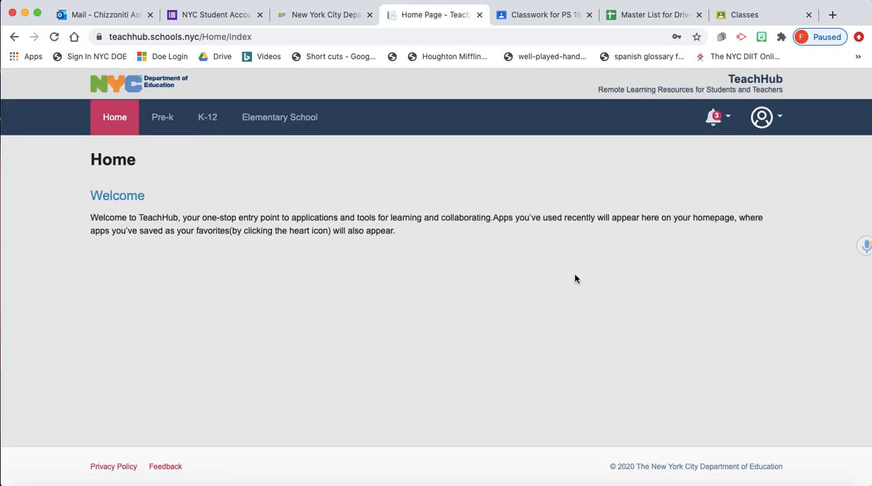
click(763, 117)
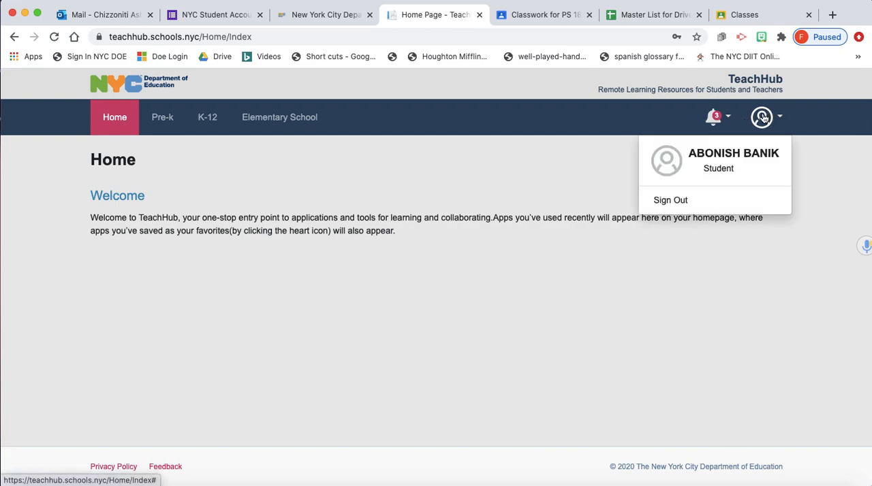
click(668, 202)
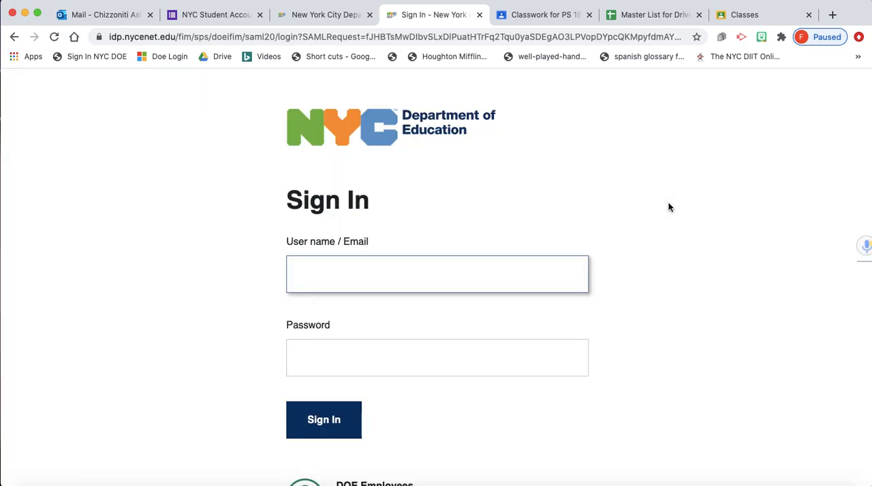
- Close the unneeded Classwork page and copy the third student's username, without the email domain, from the master list
click(530, 16)
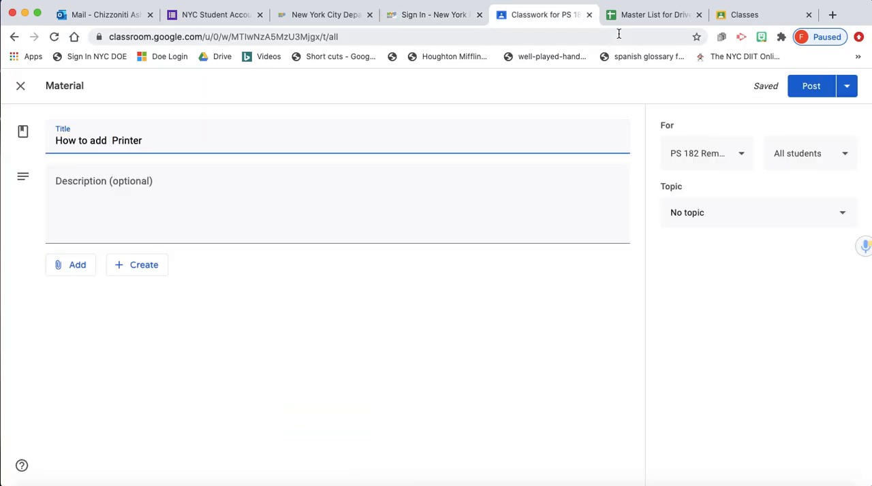
click(589, 14)
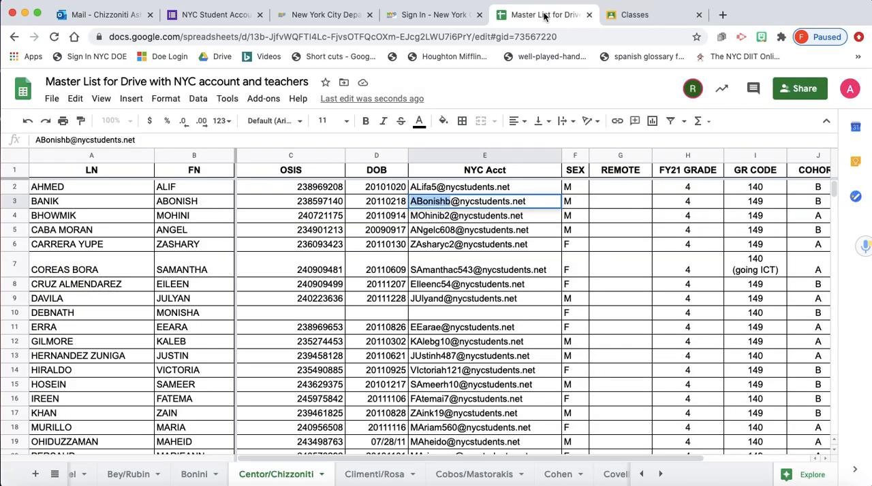
click(446, 216)
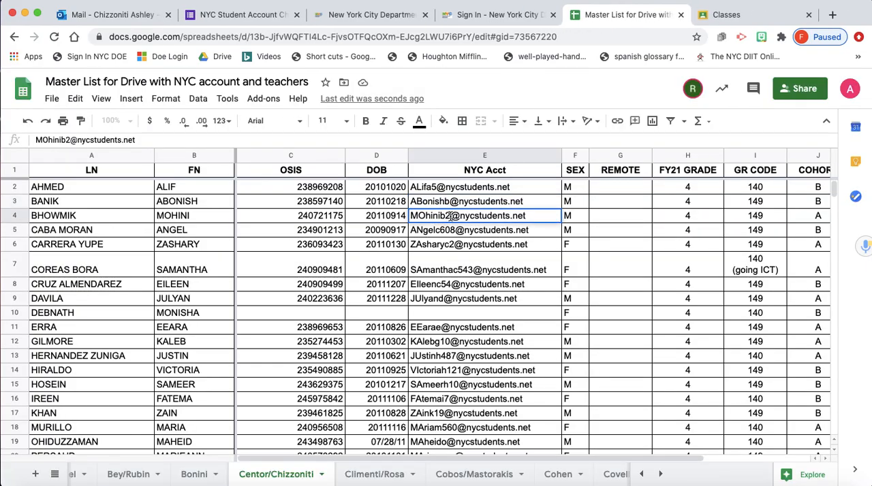
drag(449, 215, 406, 217)
key(super+c)
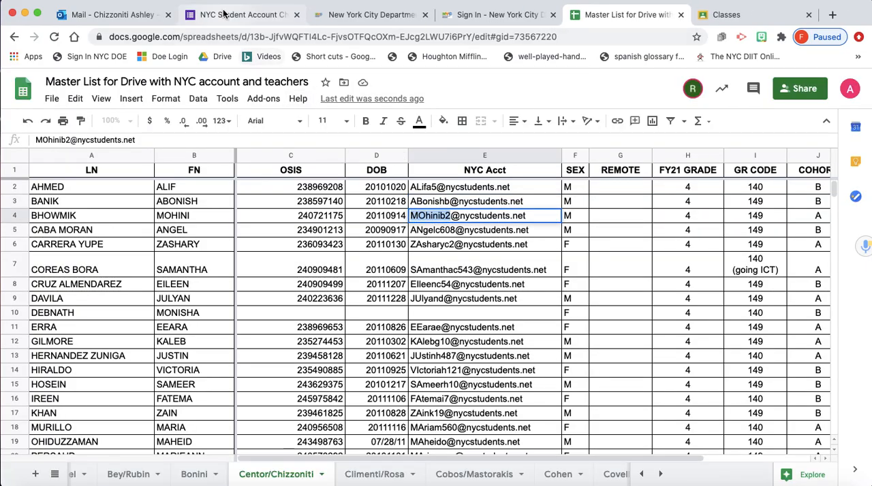
- Try to sign in on the NYC DOE page with the third student's copied username and account password
click(244, 15)
click(348, 16)
click(475, 19)
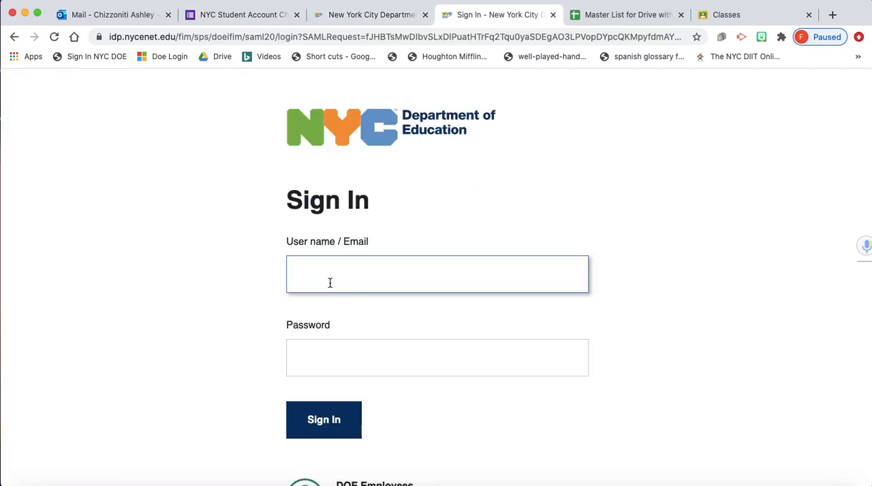
key(super+v)
click(325, 354)
text(••)
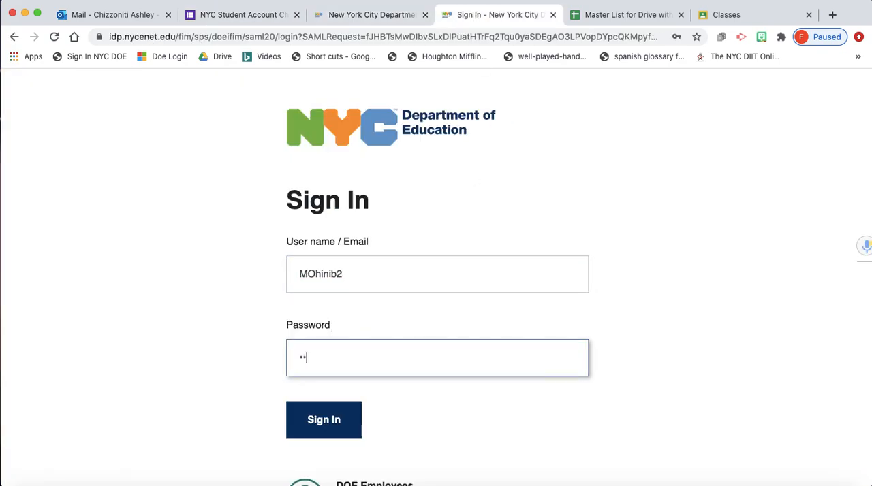
drag(356, 352, 210, 361)
text(••)
text(******)
key(Return)
- Retry the third student's sign-in by re-entering the username and account password
click(335, 332)
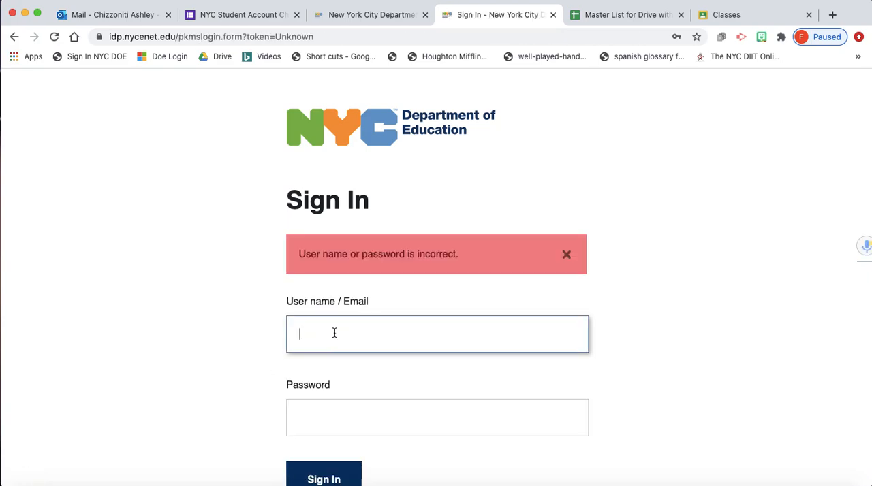
click(337, 424)
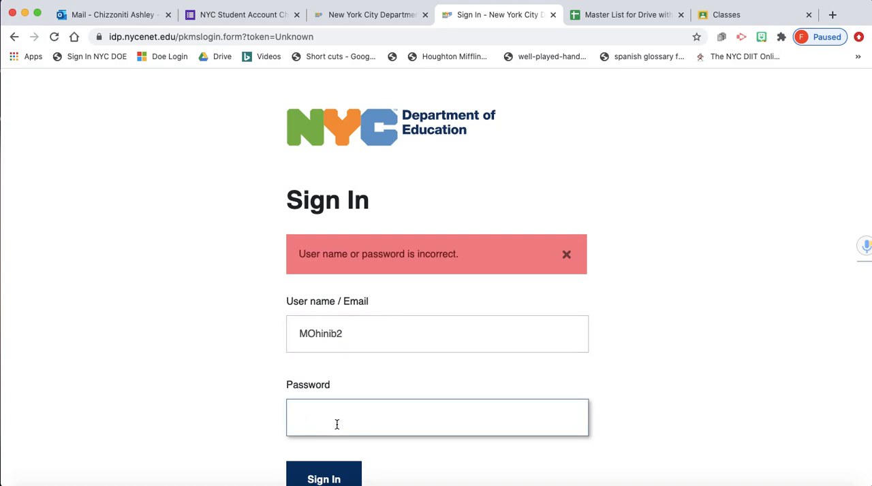
text(*********)
click(341, 479)
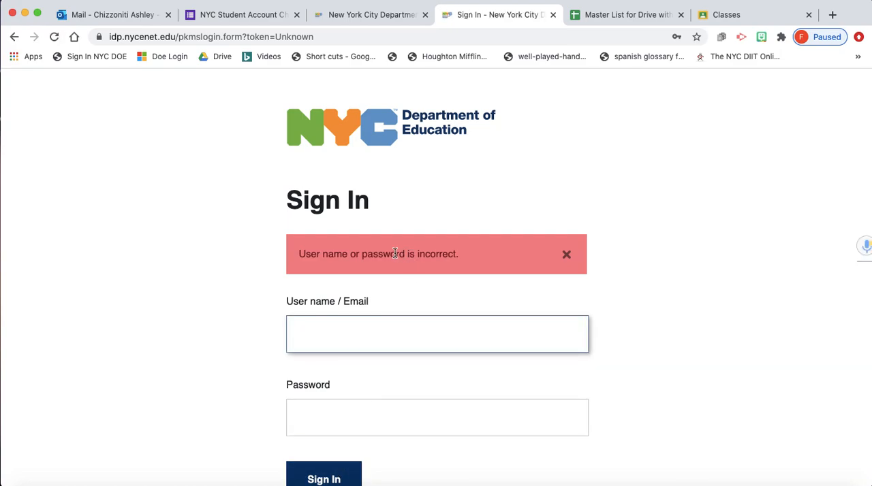
- Go from the account check form to the master list and review the accounts still to check, down to the last student
click(226, 15)
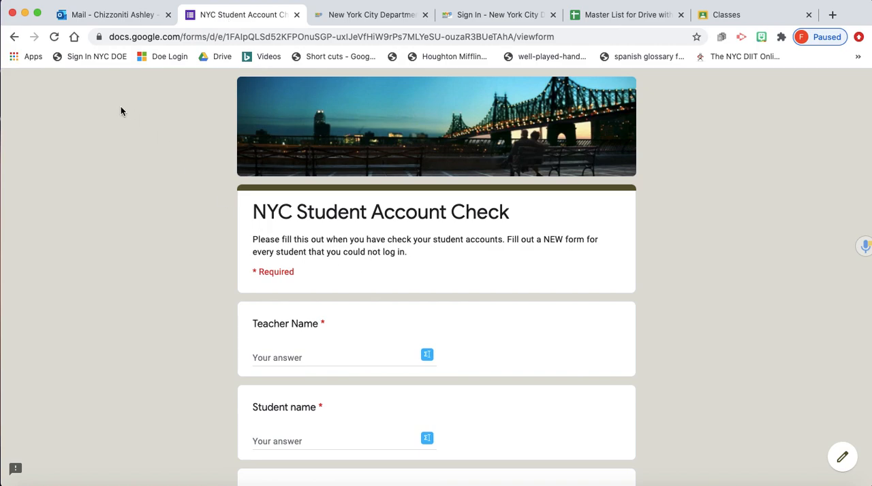
click(609, 15)
click(423, 235)
scroll(423, 235, down, 5)
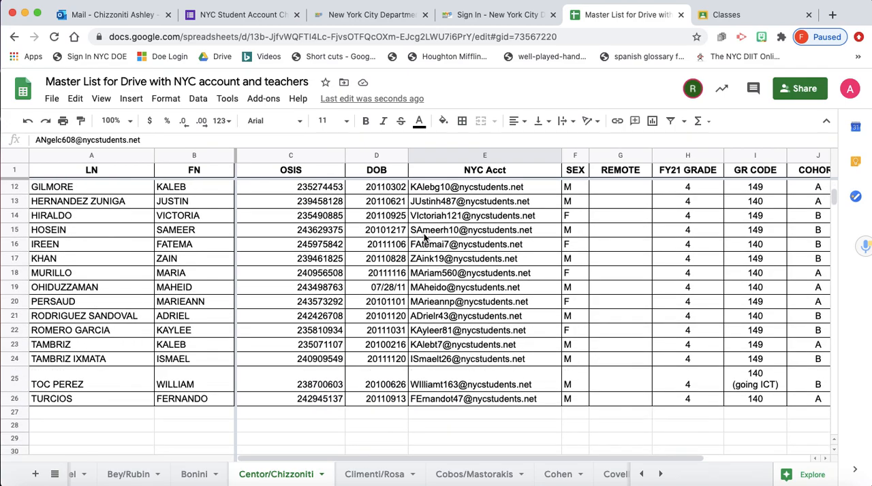
scroll(424, 235, down, 2)
click(432, 359)
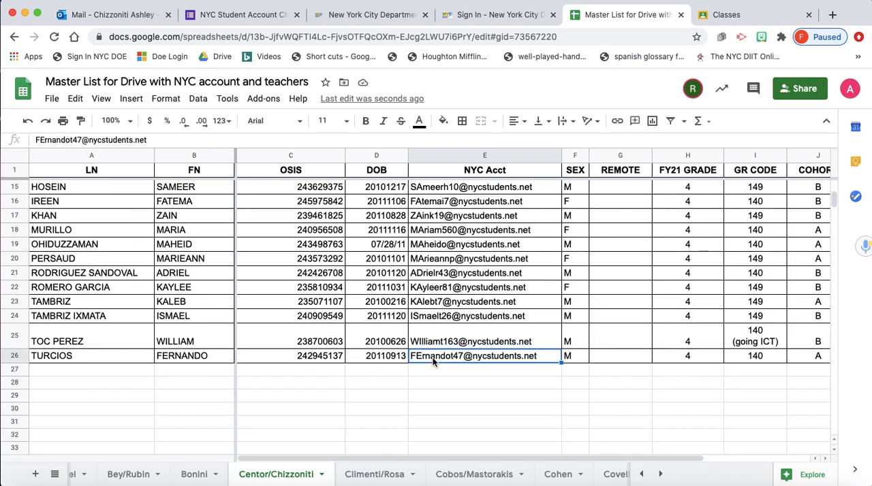
scroll(447, 331, up, 6)
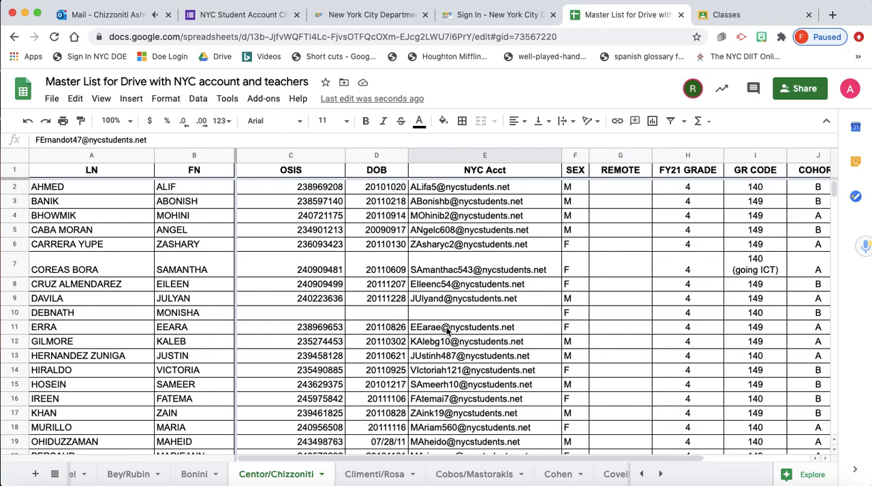
- Read the instructions in the TOMORROW! email for naming Google Classroom classes and sections by cohort
click(231, 18)
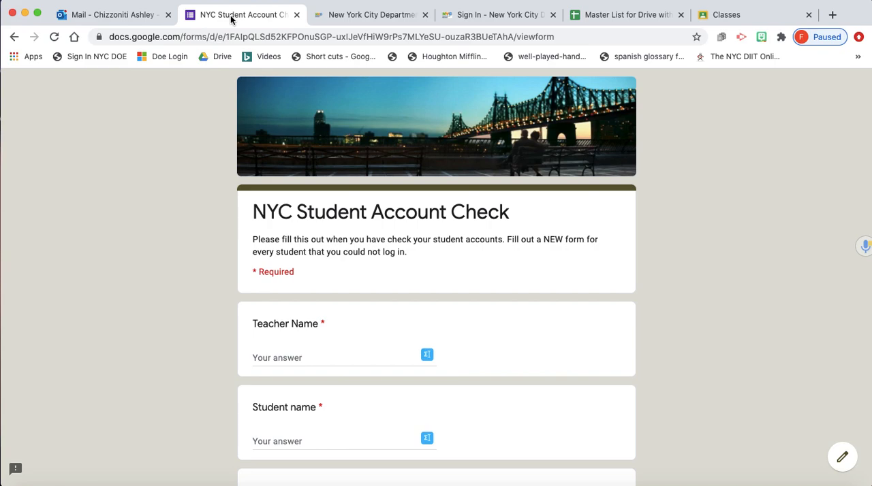
click(111, 15)
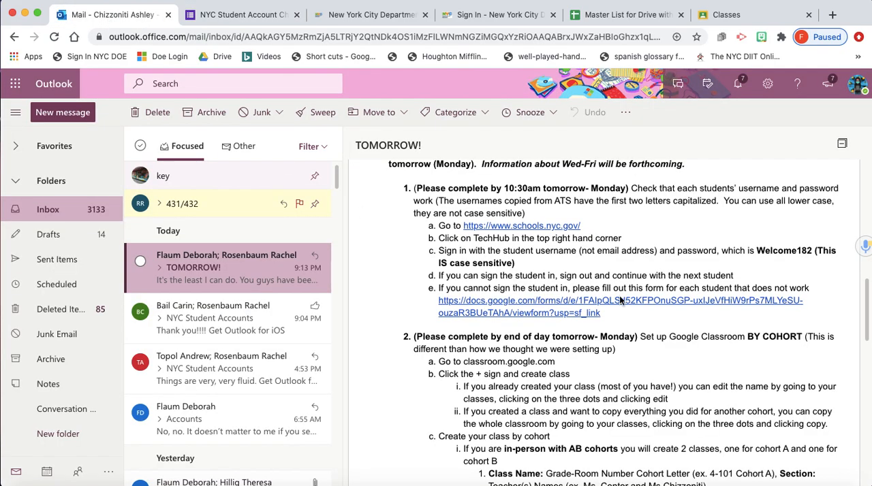
scroll(684, 292, down, 3)
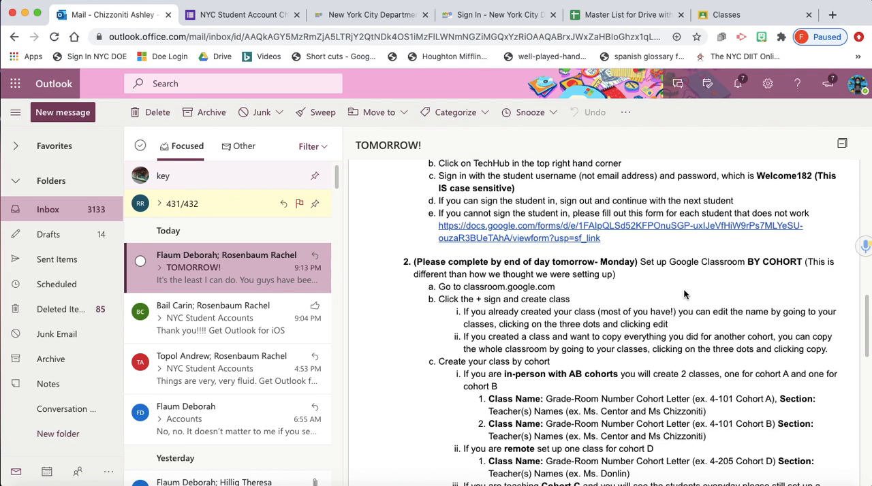
scroll(684, 293, down, 2)
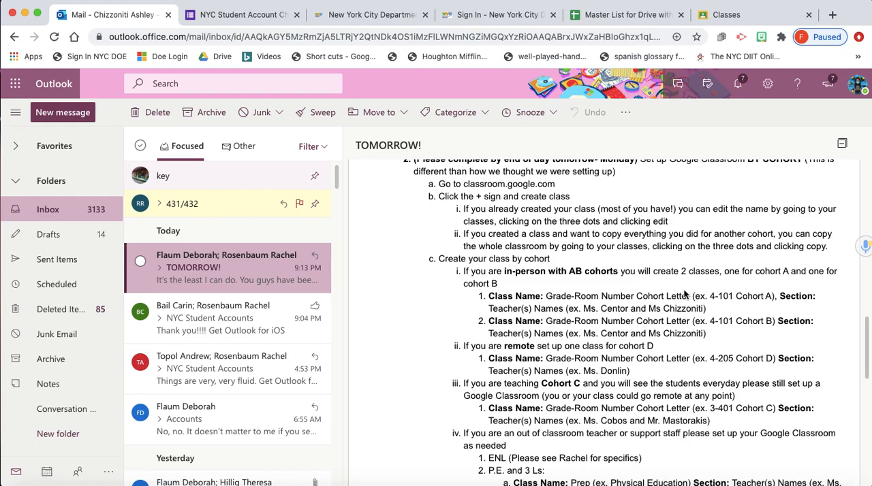
- Switch to the Google Classroom classes page, look over the existing cohort classes, and close the Outlook mail page
click(743, 15)
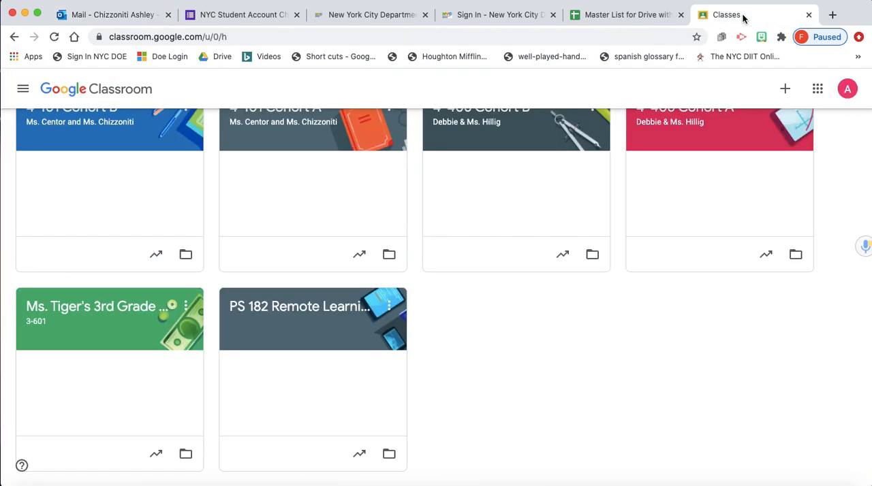
scroll(536, 375, up, 2)
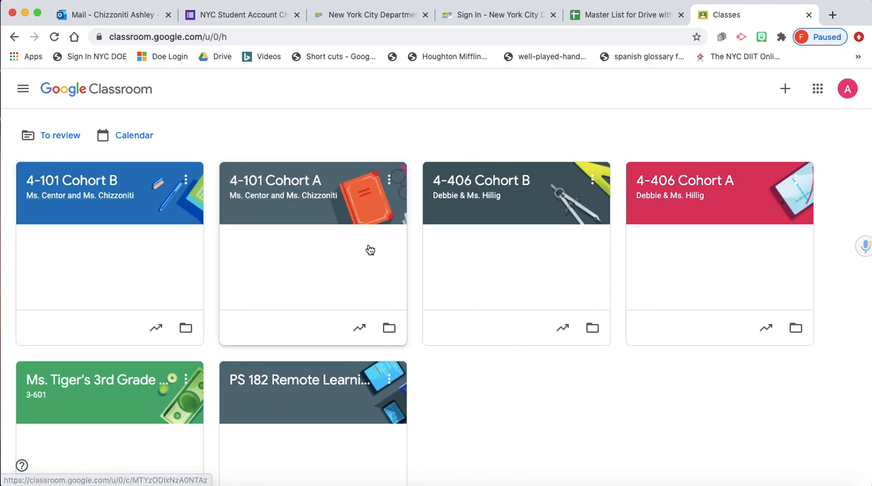
scroll(370, 250, down, 2)
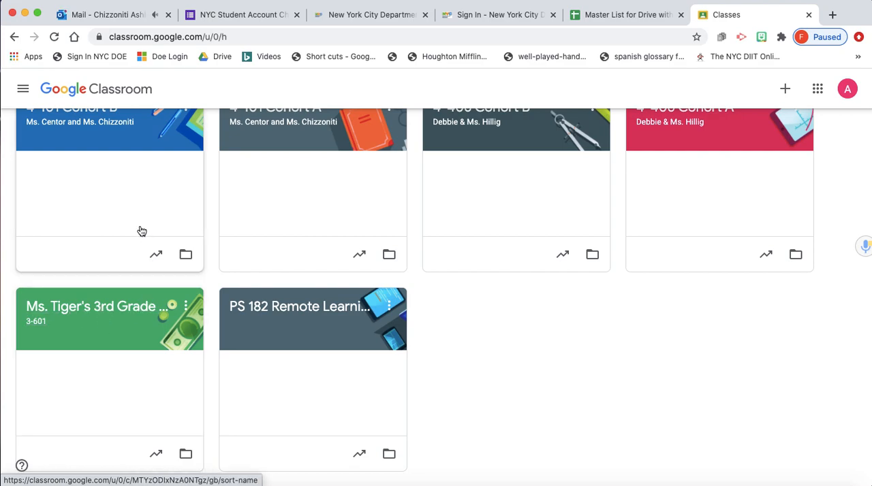
click(168, 15)
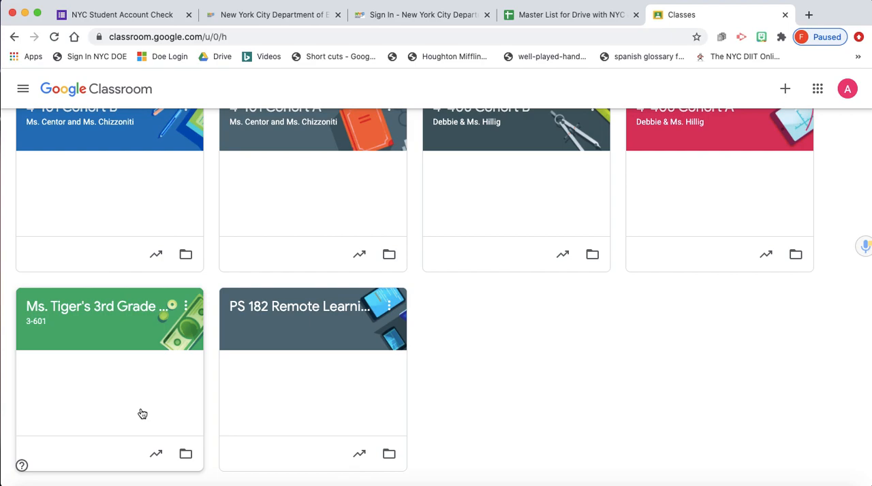
- Edit the 3rd grade class with section 3-601 and change its class name to 3-401 Cohort C
click(186, 306)
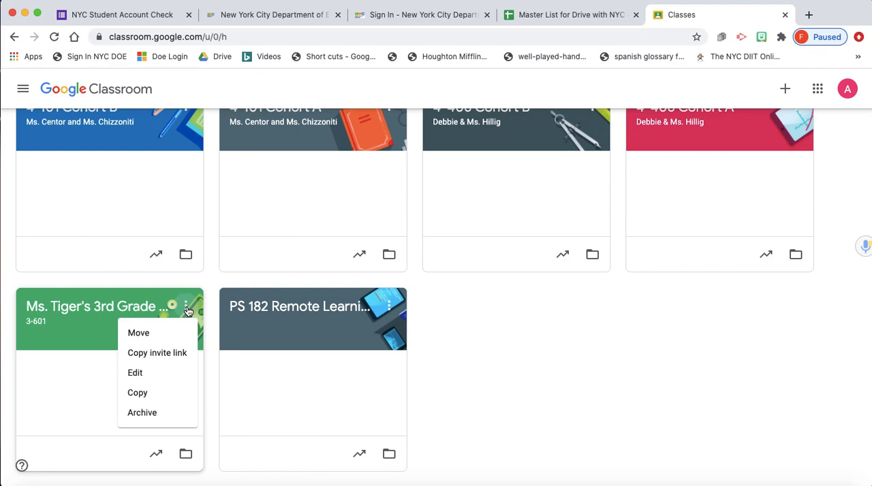
click(162, 380)
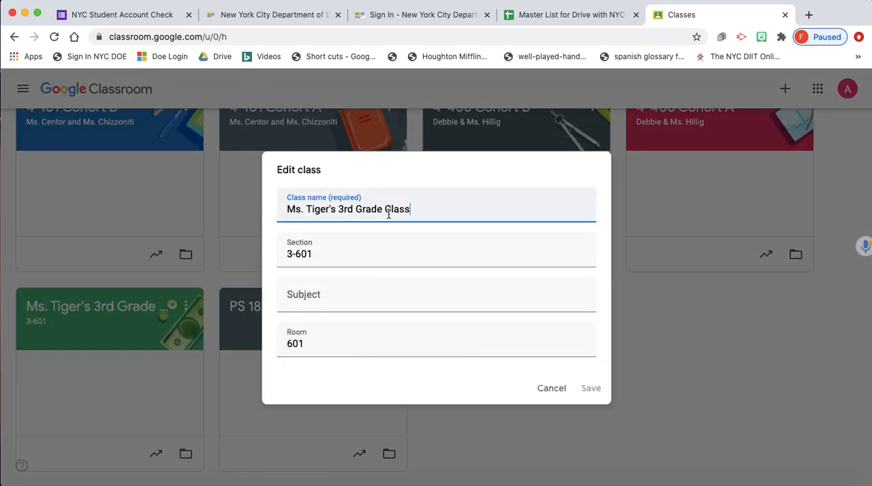
drag(417, 209, 276, 209)
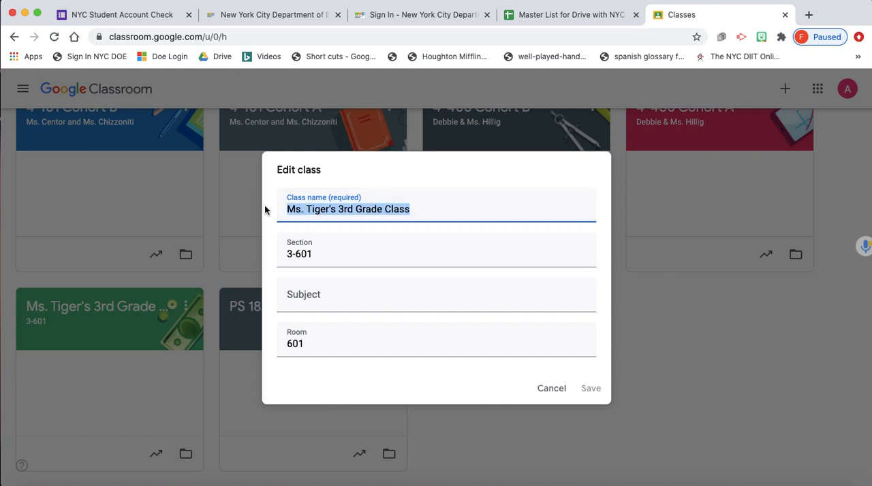
text(3-)
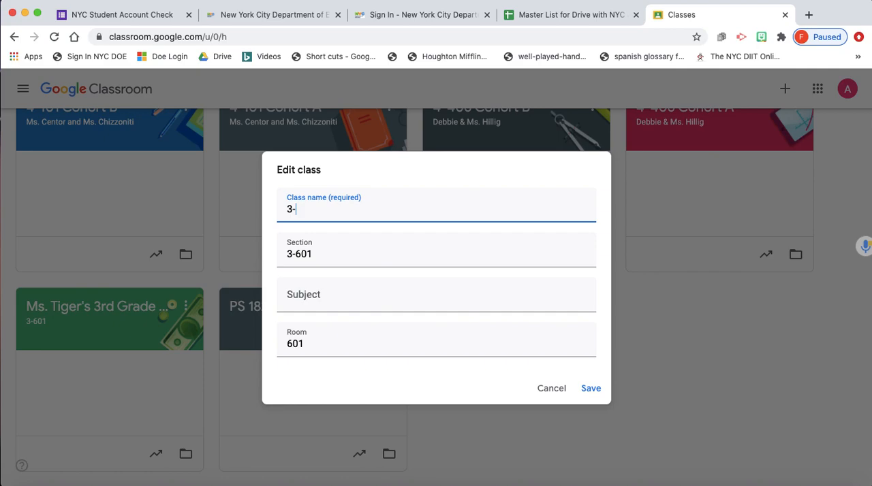
text(401 Cohort A)
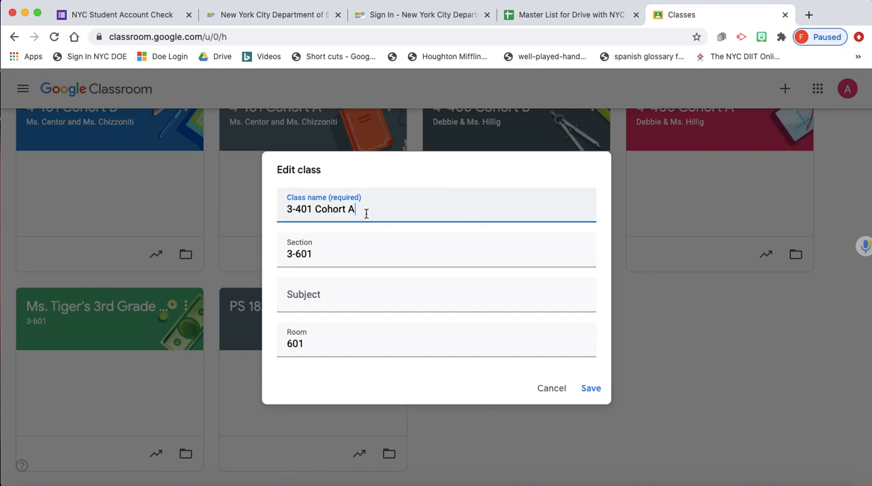
key(BackSpace)
text(C)
- Replace the class's section with the two teachers' titles and last names, joined by an ampersand
click(318, 254)
key(super+a)
key(BackSpace)
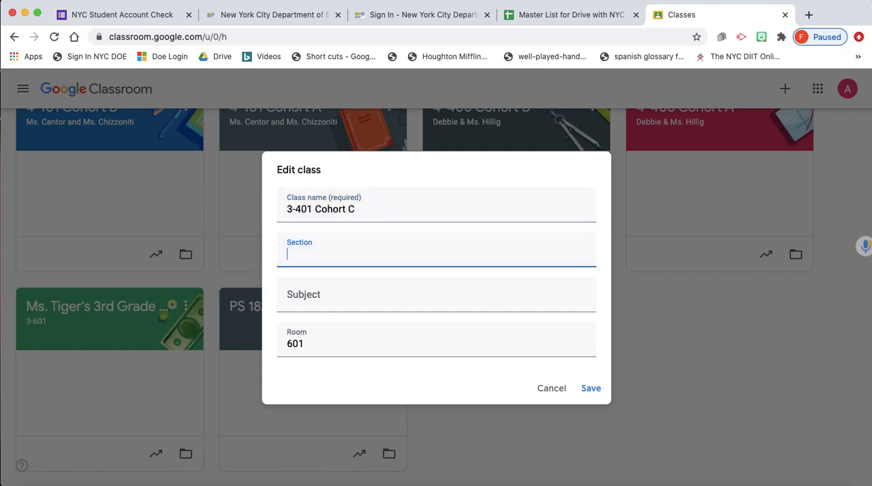
text(Ms. Cobos & Mr. Mastorakis)
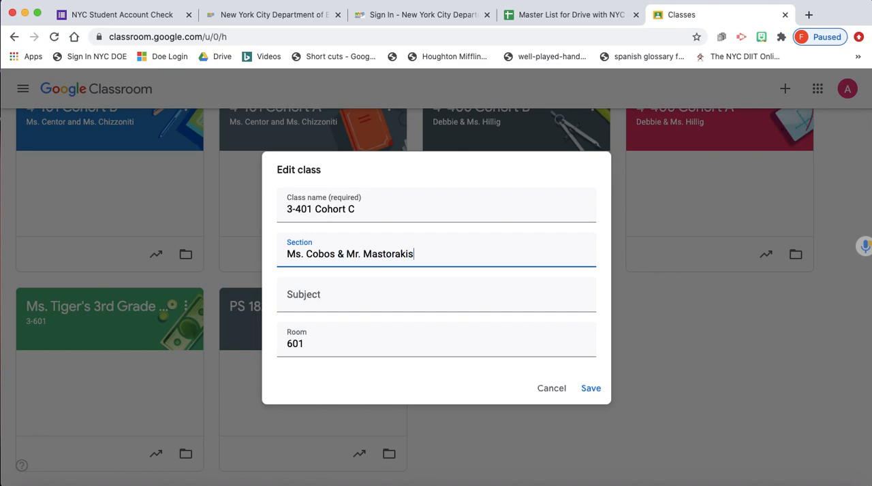
- Set the class's room to 401 and save the edited class details
double_click(321, 345)
key(BackSpace)
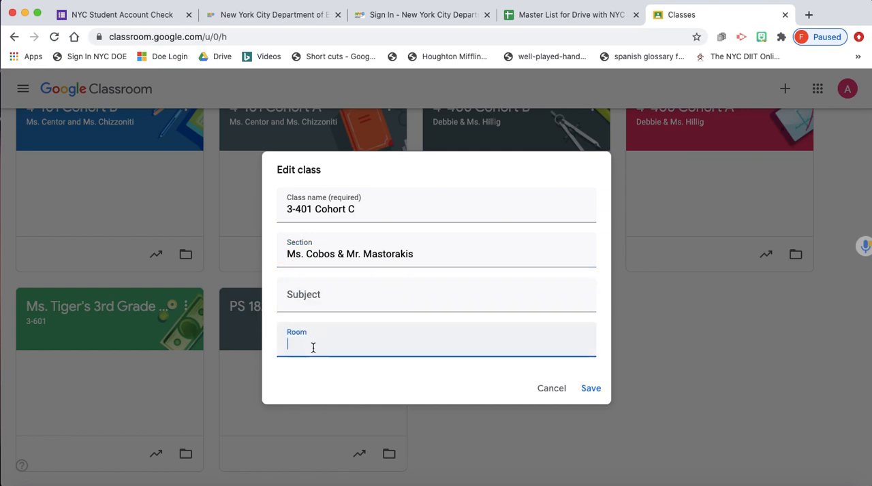
text(401)
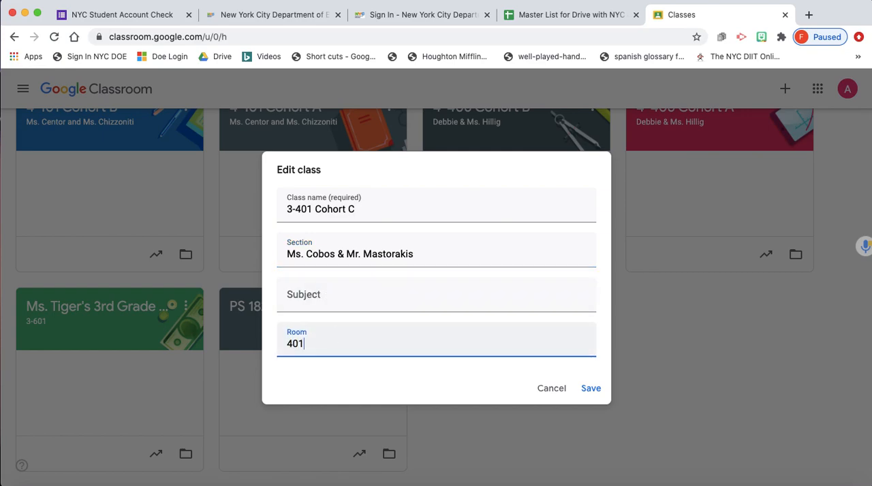
click(594, 392)
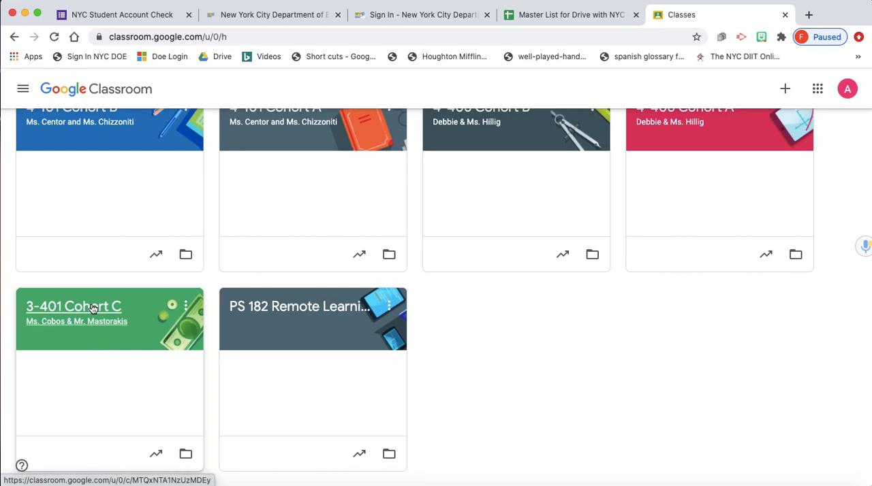
- Look over the classwork in the 3-401 Cohort C class and return to the classes page
click(93, 309)
click(405, 90)
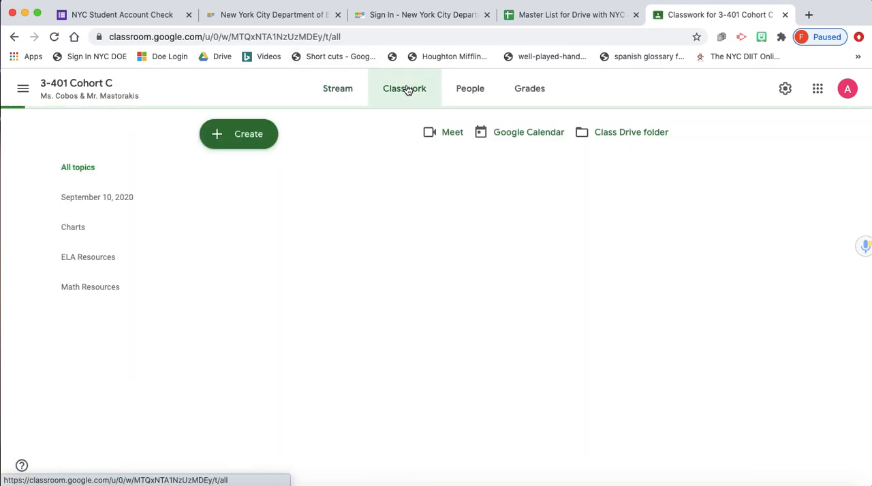
scroll(522, 263, down, 5)
scroll(523, 263, up, 6)
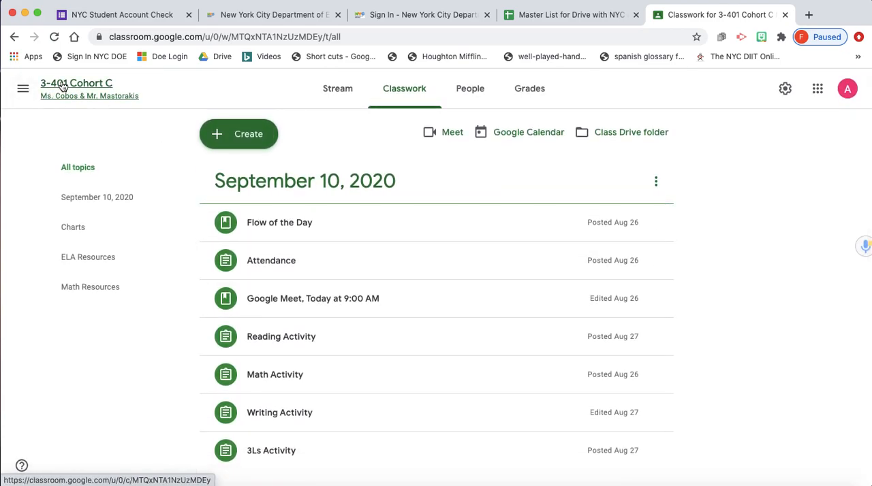
click(22, 88)
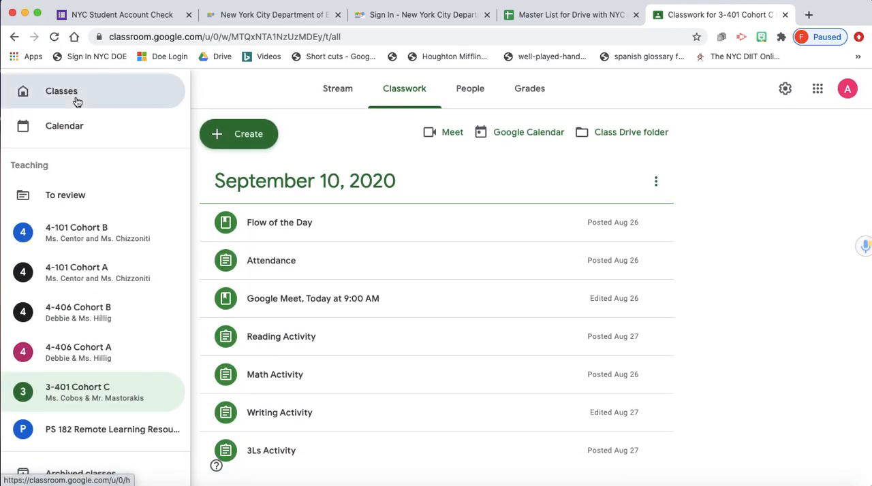
click(77, 101)
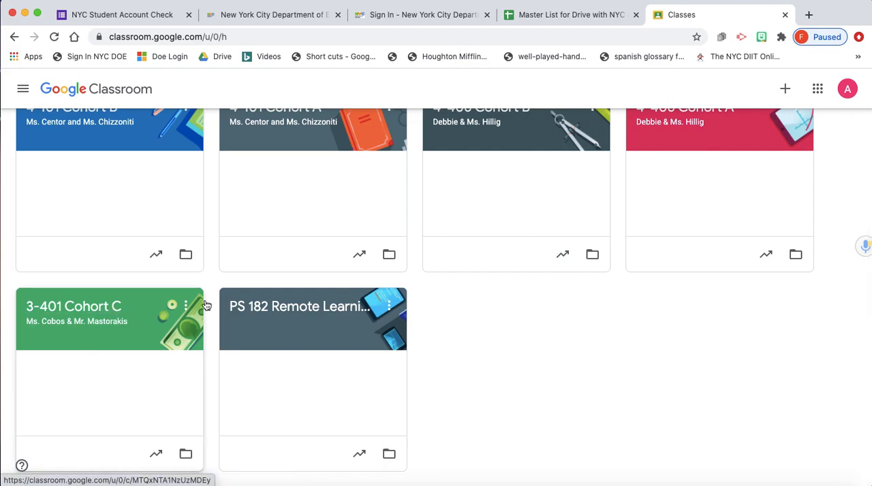
- Edit the 3-401 Cohort C class, changing its name to 2-106 Cohort A and clearing its section
click(186, 307)
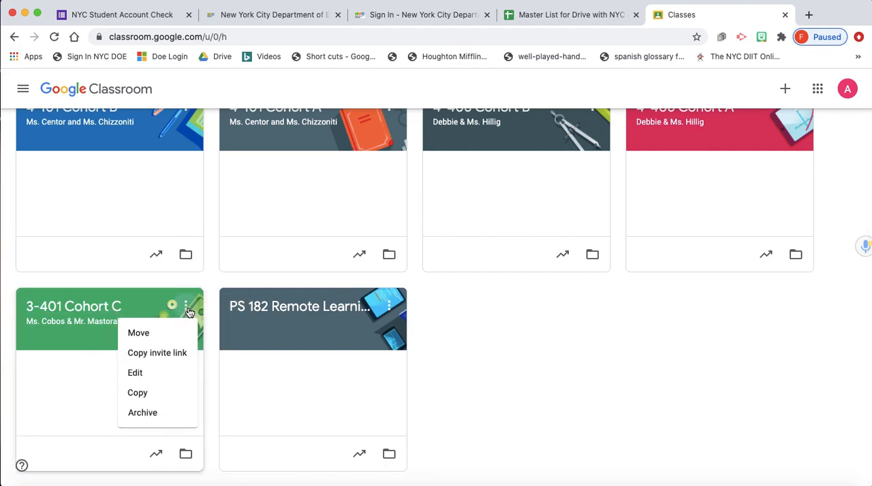
click(175, 374)
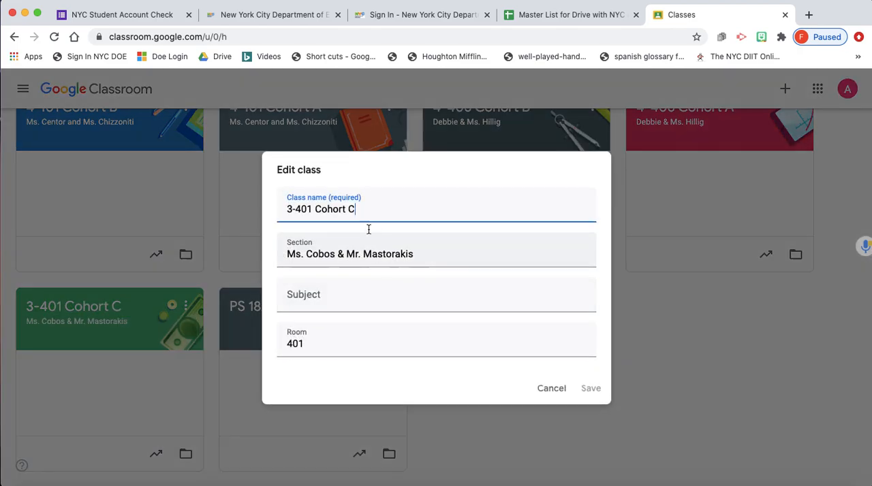
drag(366, 220, 248, 218)
text(2)
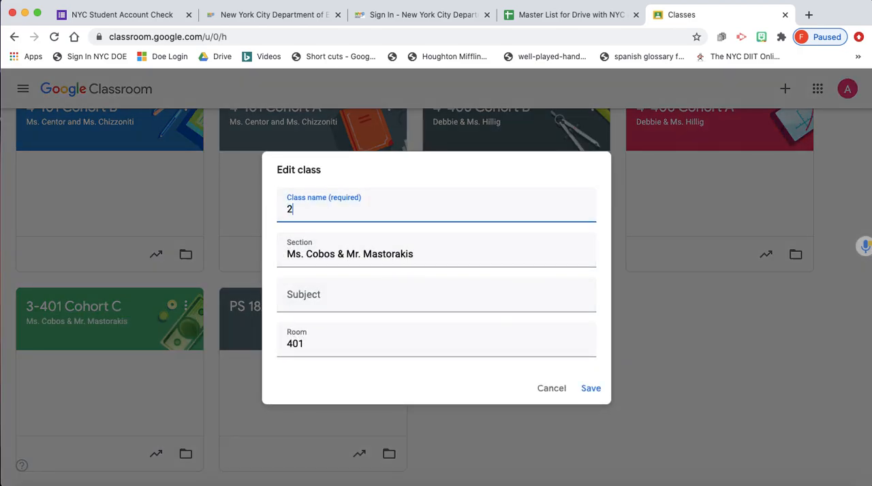
text(-106)
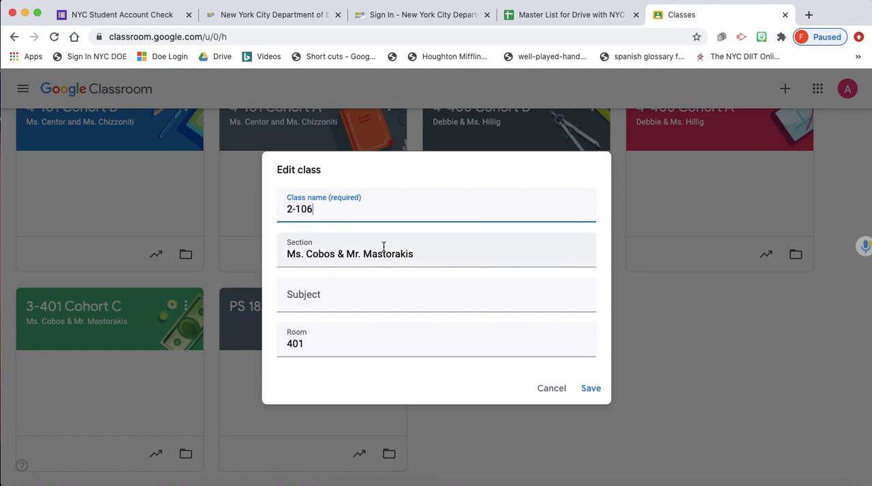
click(433, 253)
drag(435, 252, 235, 253)
key(BackSpace)
click(329, 212)
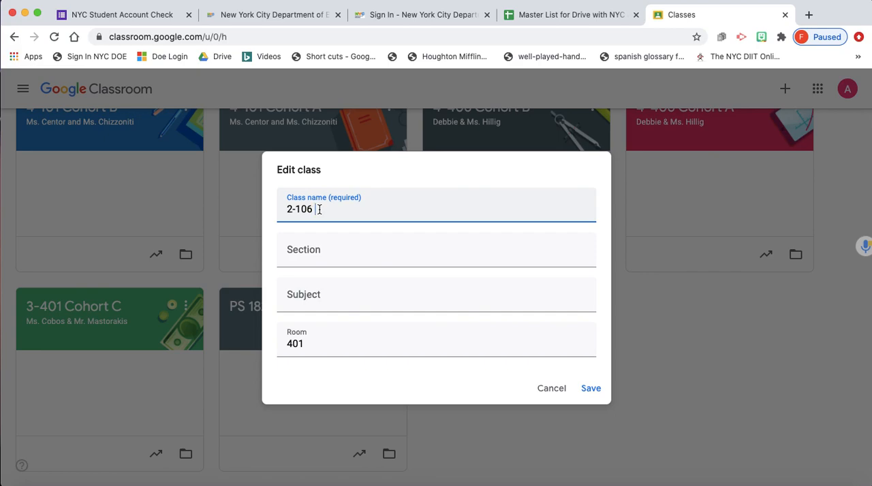
text(Cohort A)
- Fill in the section with the teacher's title and last name and save the class
click(313, 264)
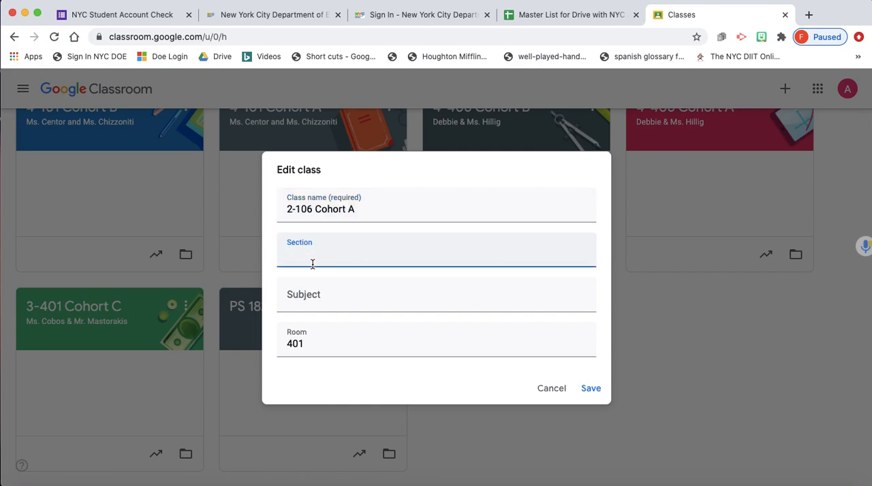
text(Ms. Sclar)
click(590, 388)
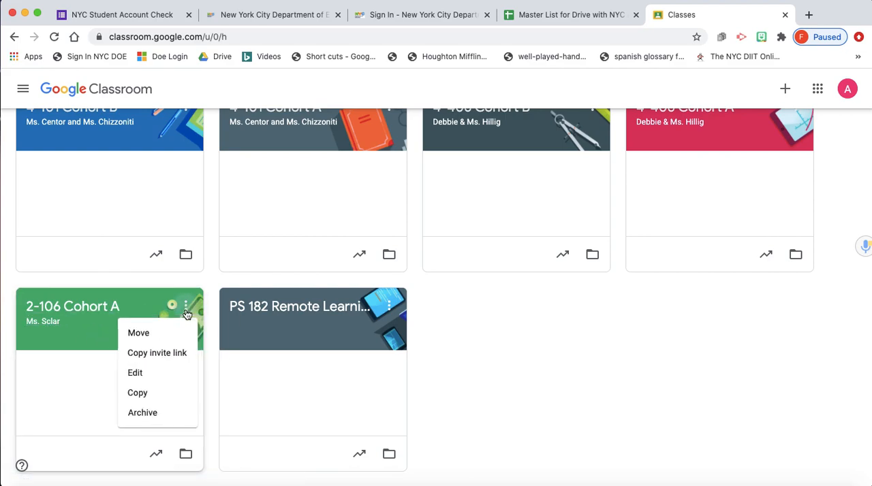
- Copy the 2-106 Cohort A class under the name Copy of 2-106 Cohort B
click(160, 394)
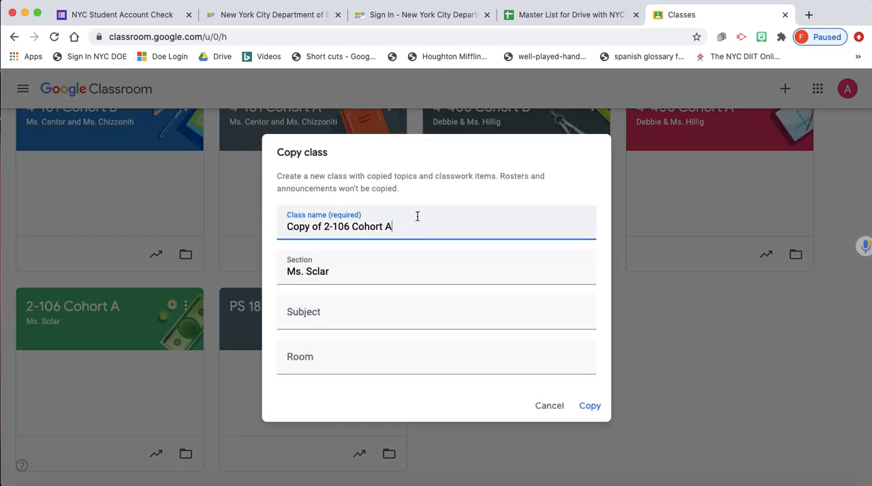
key(BackSpace)
text(B)
click(590, 406)
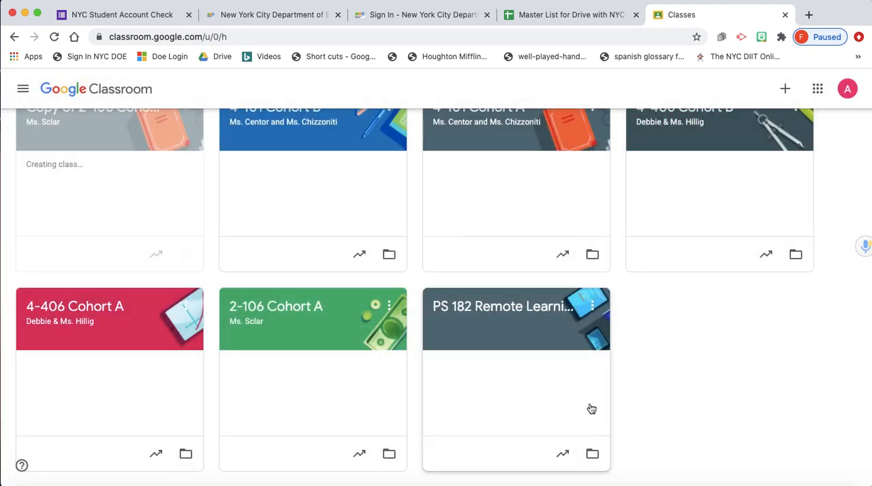
- Rename the copied class to 2-106 Cohort B by removing the "Copy of" prefix, and save it
scroll(545, 361, up, 2)
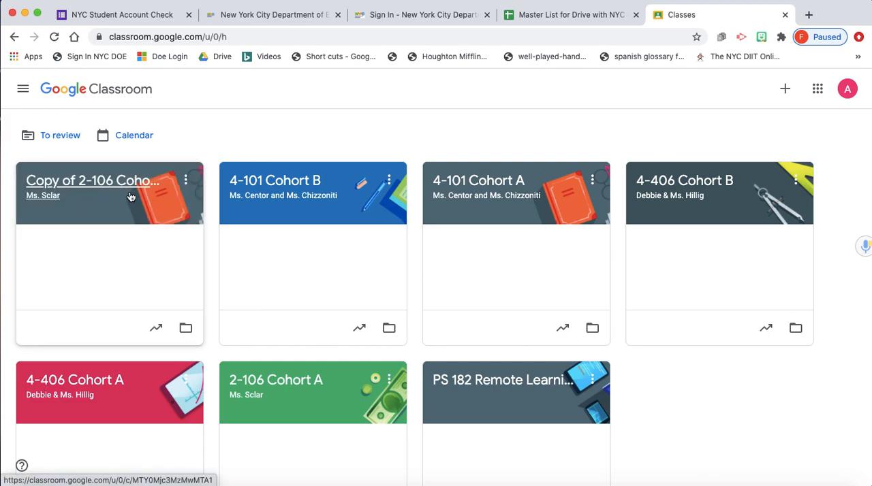
click(186, 180)
click(163, 247)
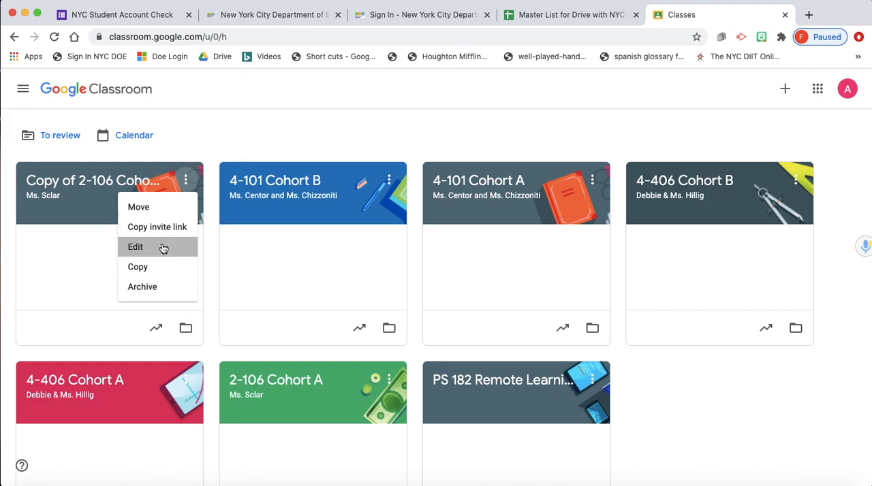
key(Left)
key(Left)
key(Left)
key(Left)
key(Left)
key(Left)
key(Left)
key(Left)
key(Left)
key(Left)
key(Left)
key(Left)
key(Left)
key(Left)
key(BackSpace)
key(BackSpace)
key(BackSpace)
key(BackSpace)
key(BackSpace)
key(BackSpace)
key(BackSpace)
key(BackSpace)
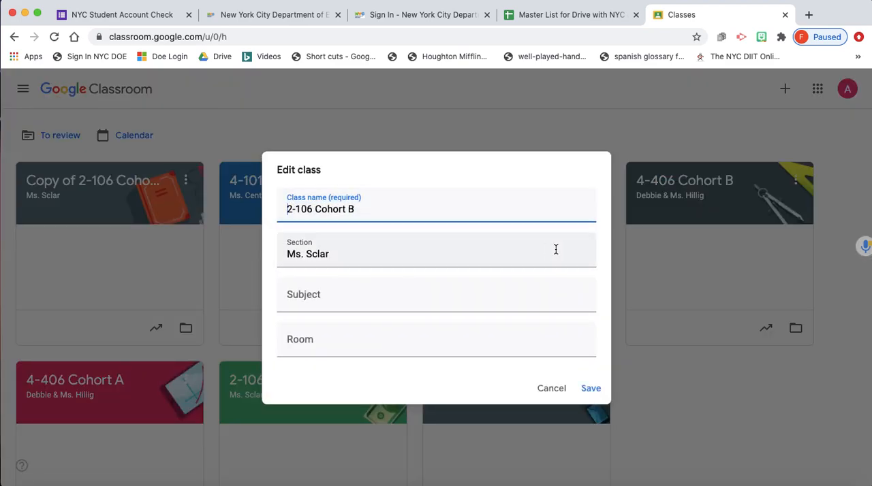
click(591, 389)
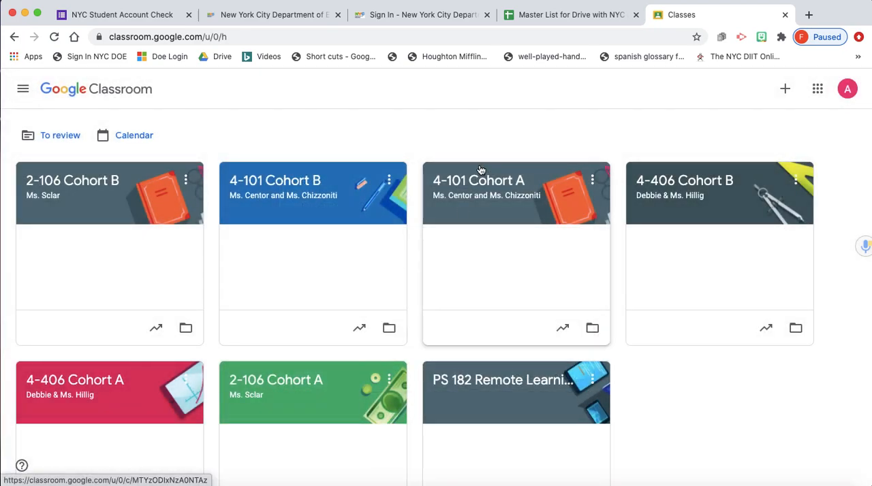
click(785, 89)
click(759, 136)
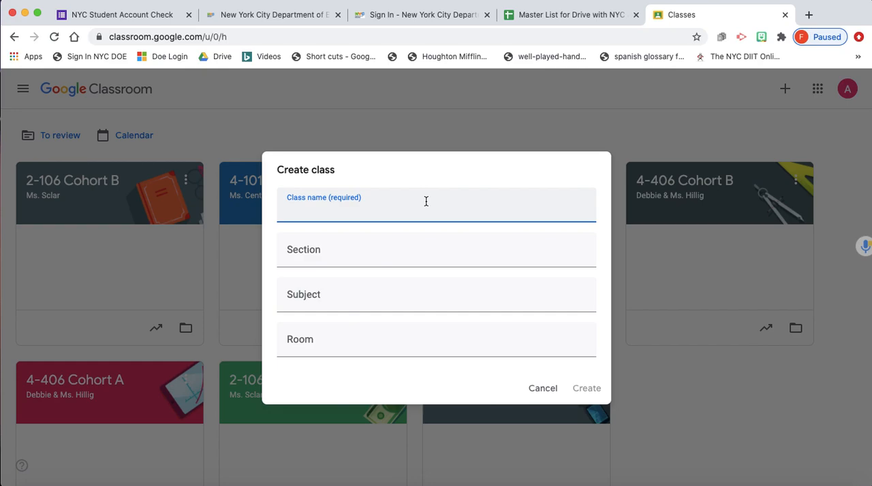
text(Cohort D)
click(369, 251)
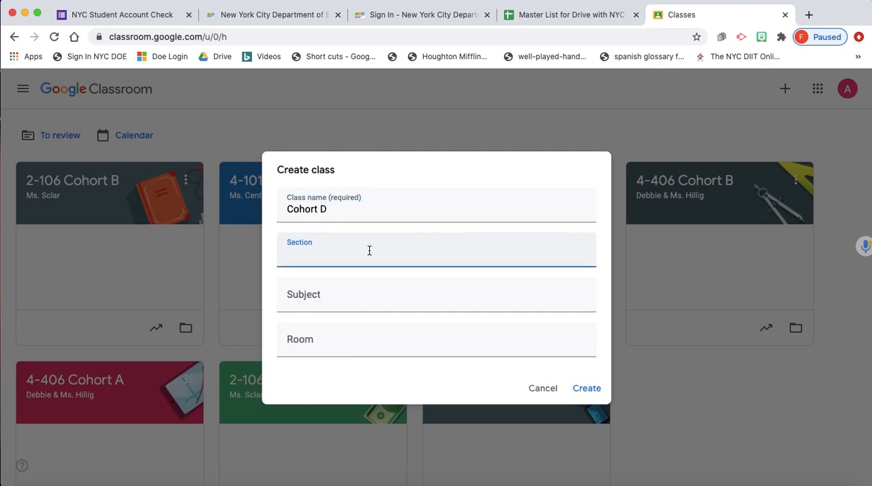
click(286, 210)
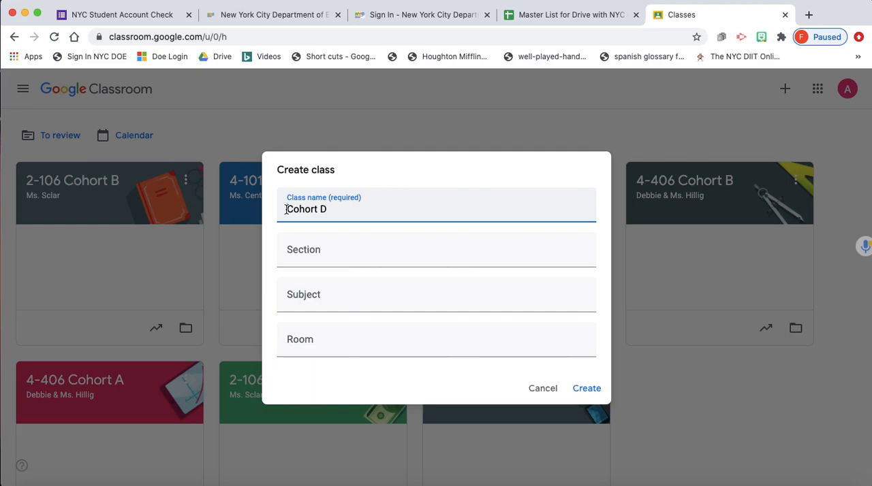
text(2-2)
key(BackSpace)
text(205)
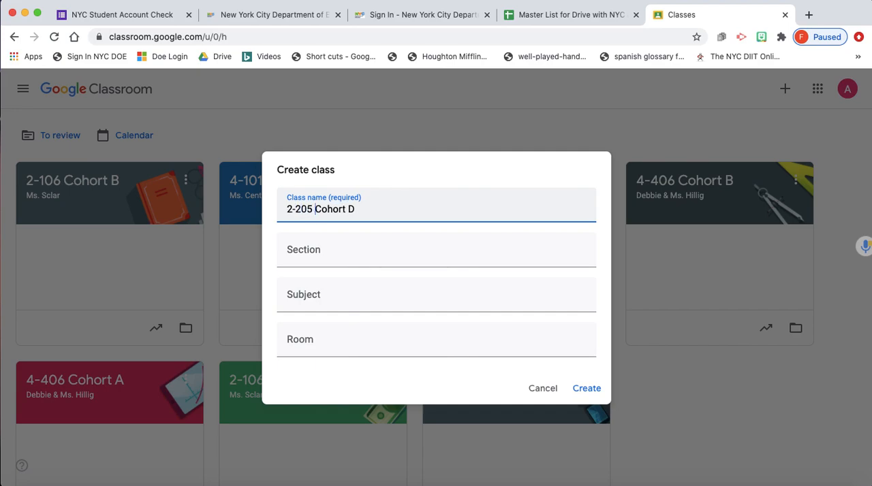
click(369, 210)
click(307, 257)
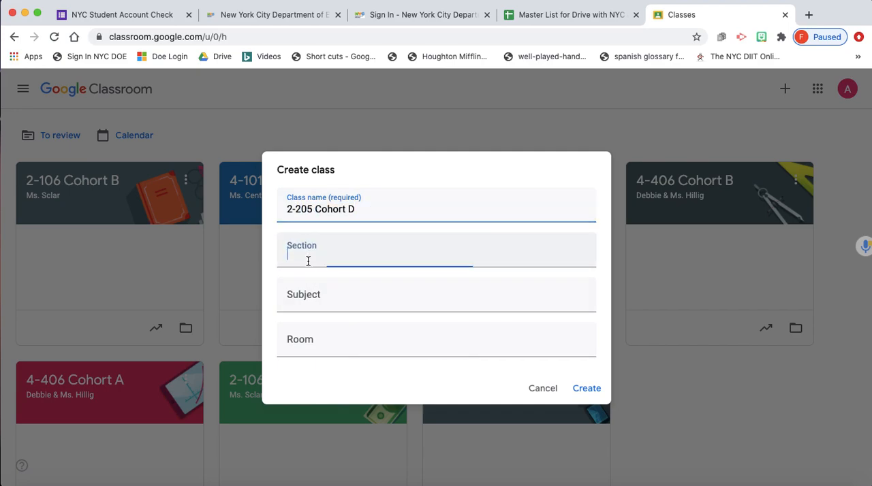
double_click(290, 210)
key(BackSpace)
text(4)
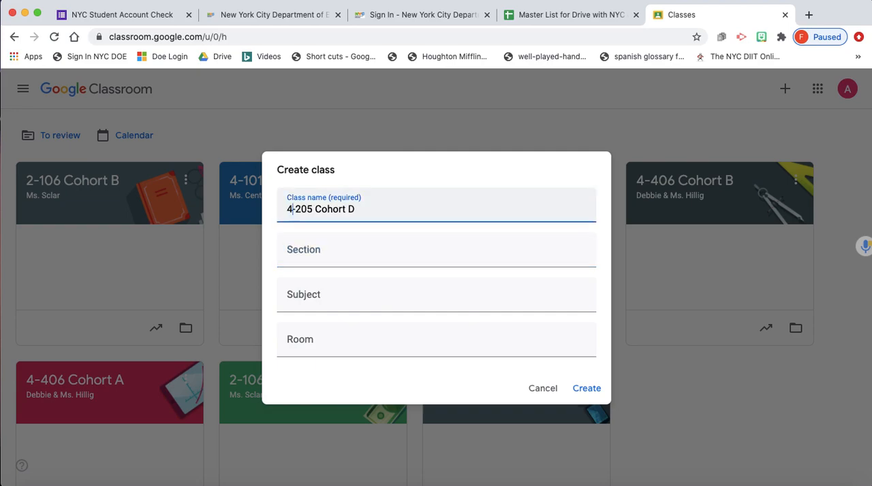
click(328, 256)
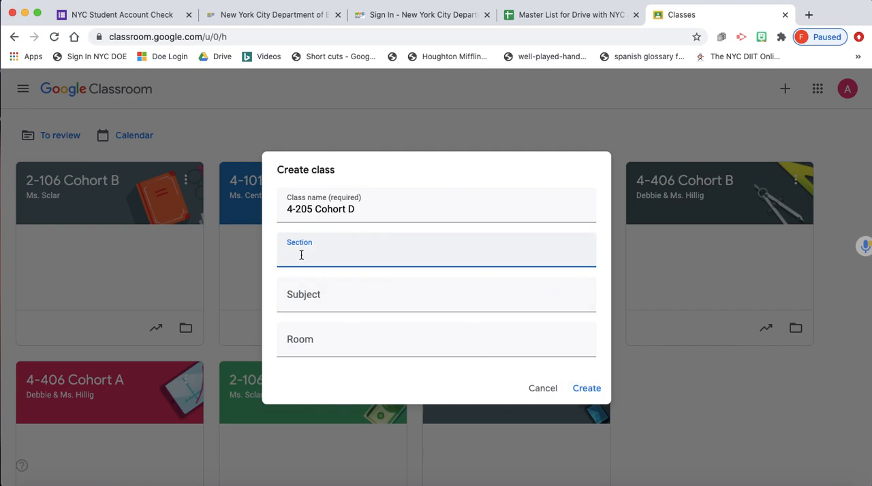
click(539, 399)
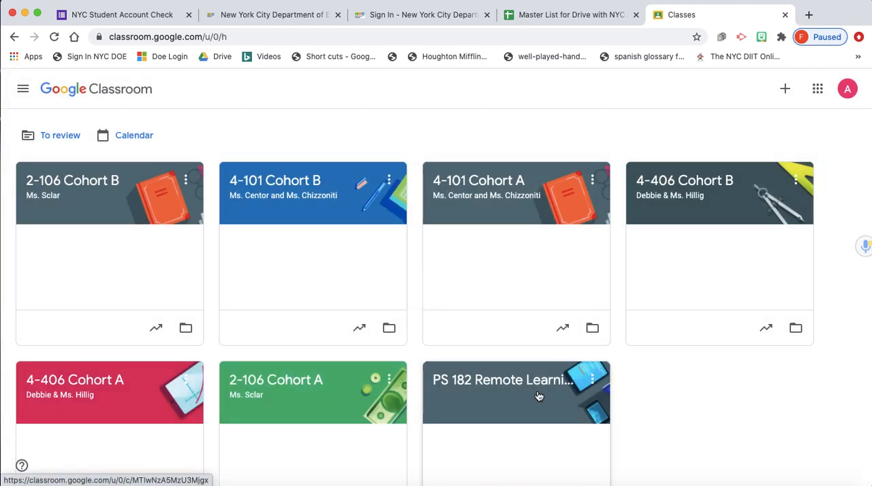
click(388, 179)
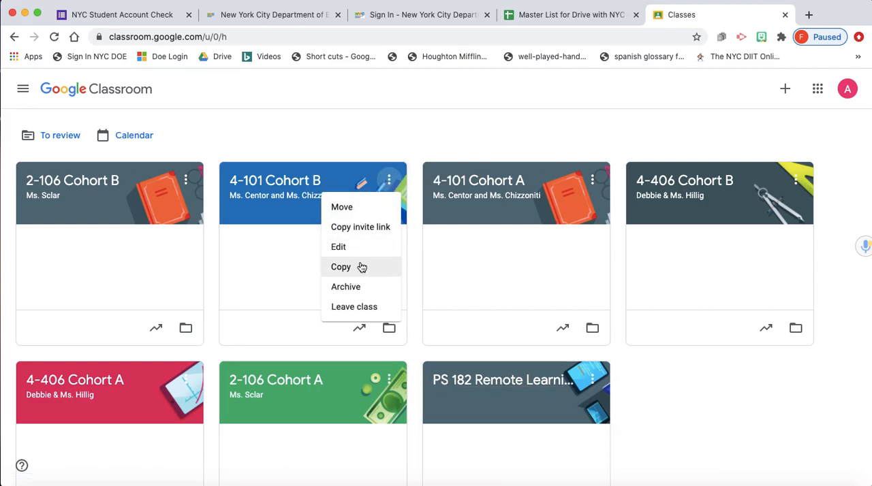
click(262, 127)
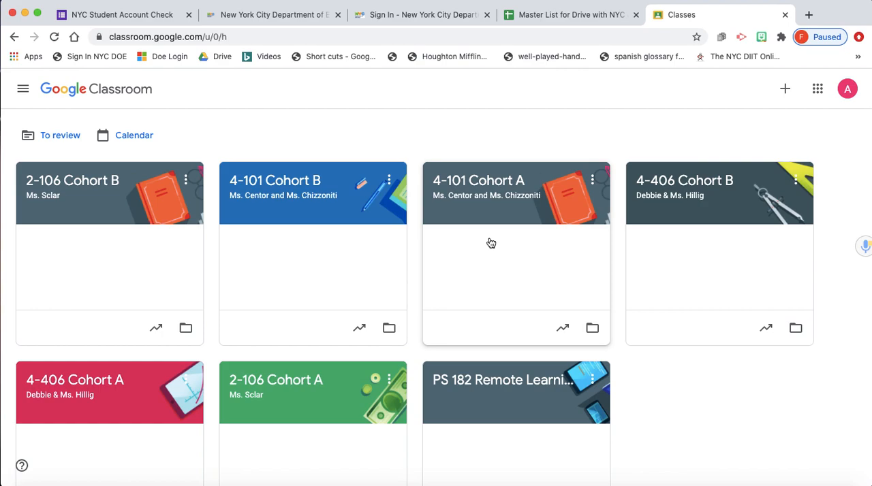
- Open the 4-101 Cohort A class and start a teacher invitation from its list of people
click(494, 184)
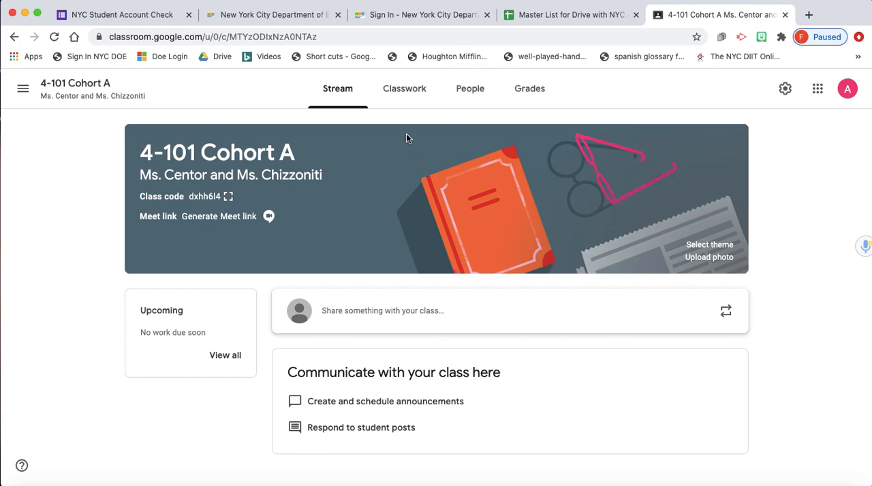
click(466, 104)
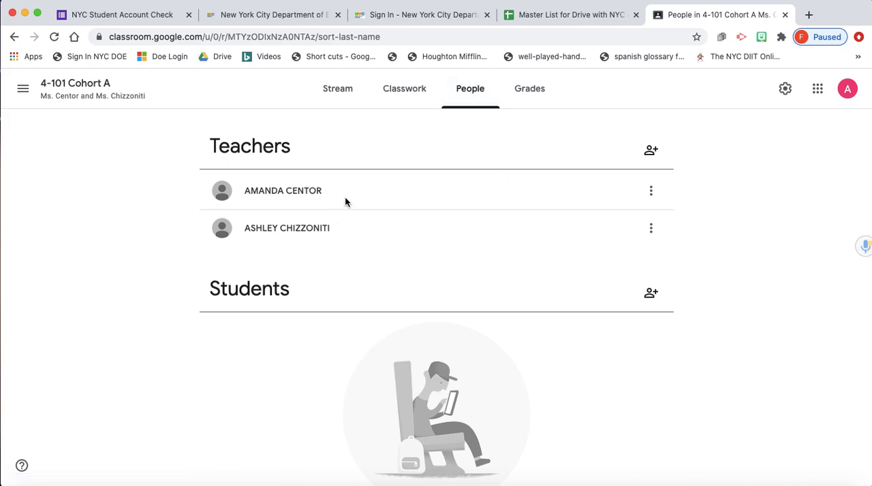
click(651, 151)
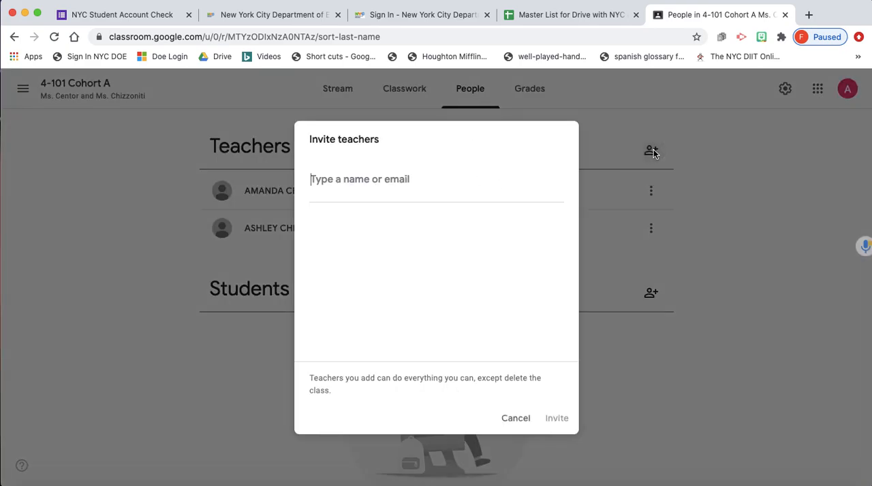
- Invite the three co-teachers by their school e-mail addresses and expand the full list of teachers
text(atop)
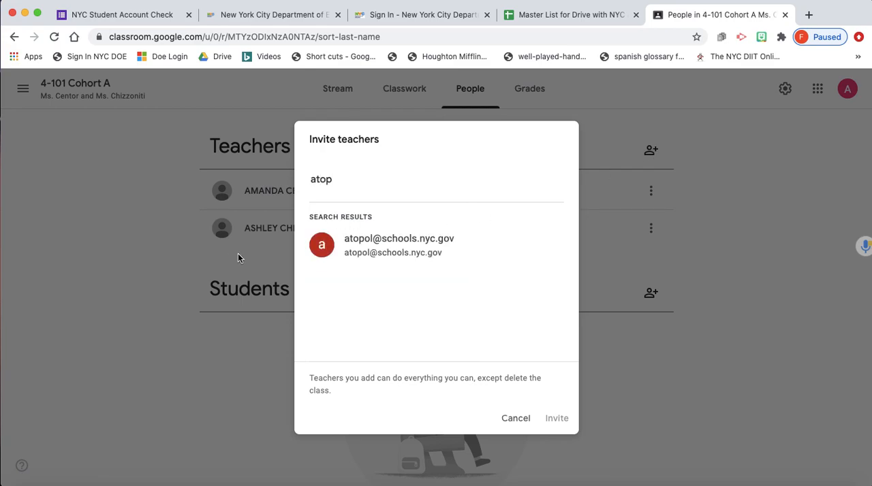
click(431, 241)
text(rr)
click(509, 243)
text(m)
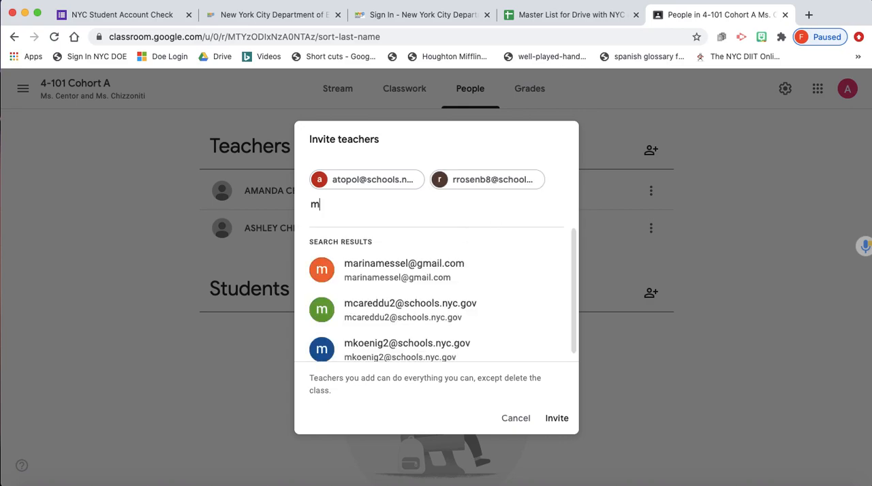
text(c)
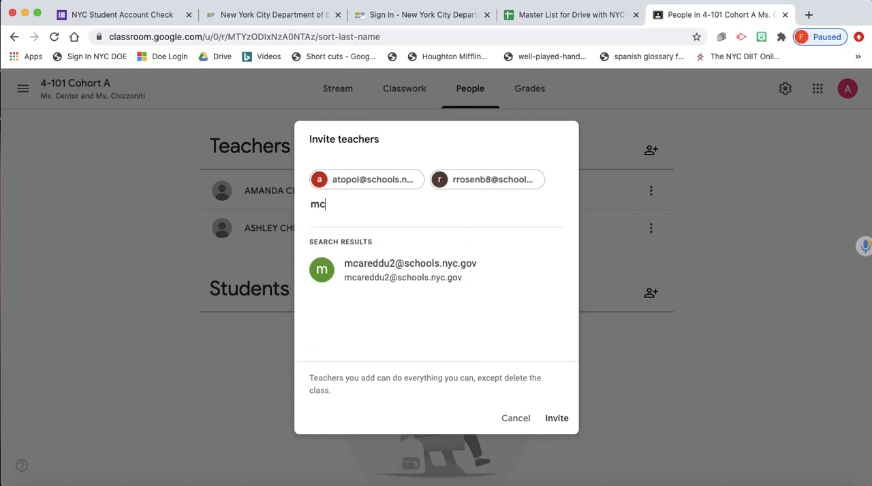
click(449, 274)
click(557, 418)
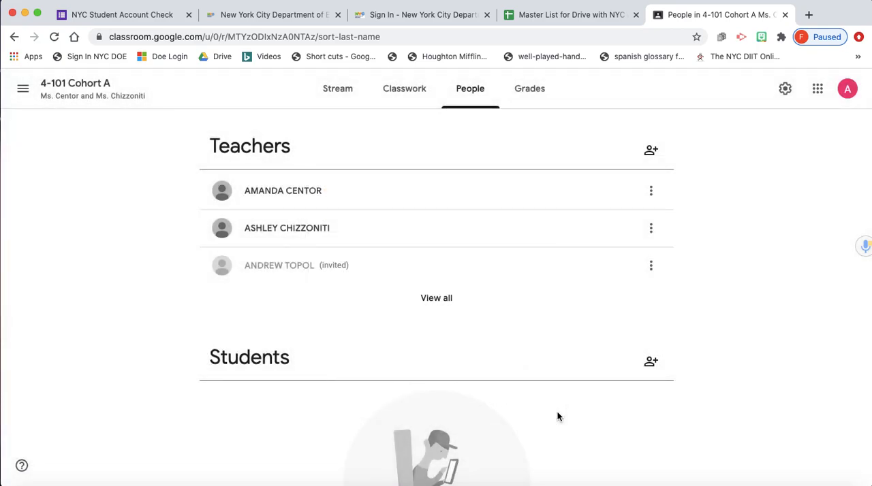
click(436, 300)
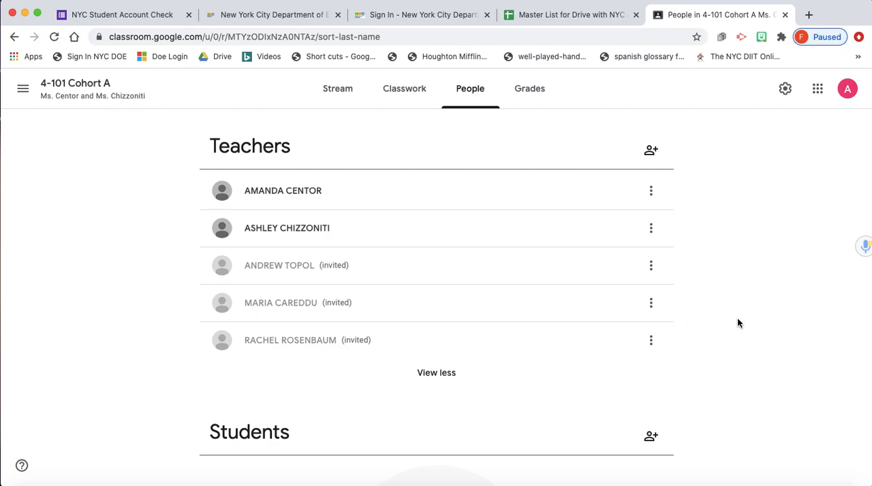
- Start a student invitation for the 4-101 Cohort A class
scroll(737, 320, down, 3)
scroll(708, 280, down, 1)
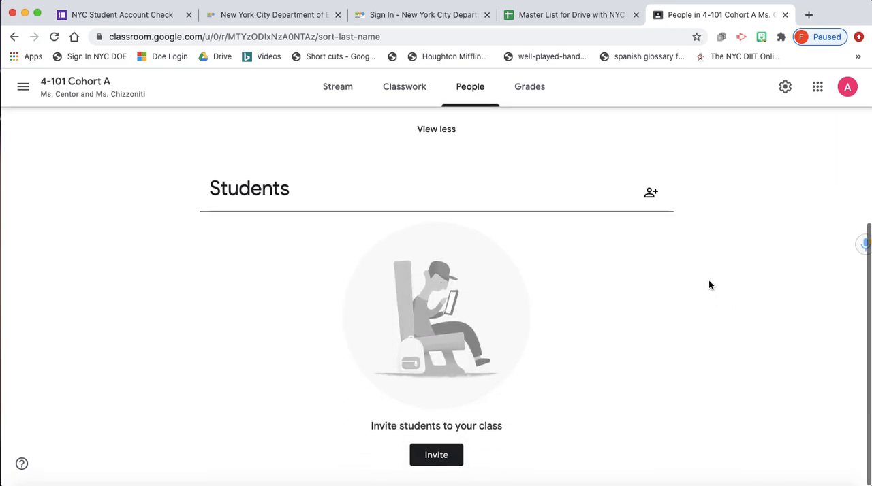
click(653, 197)
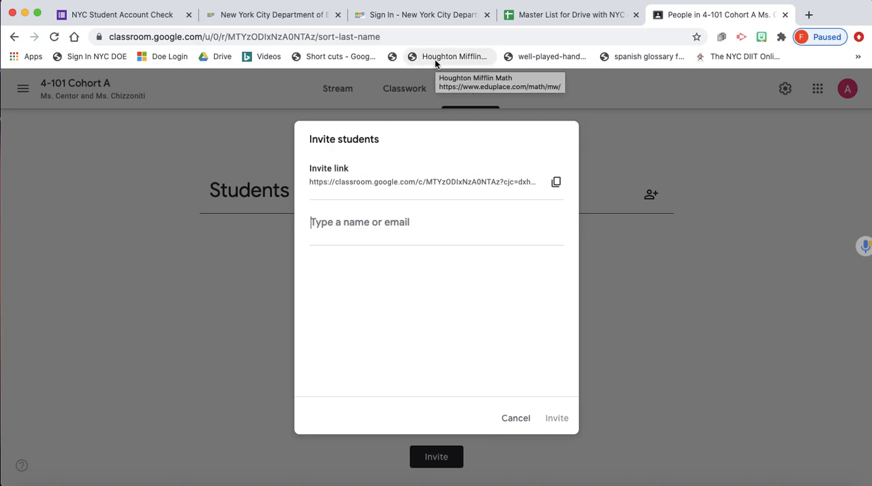
- Switch to the Master List spreadsheet and copy the NYC account e-mail of the student in row 3
click(413, 20)
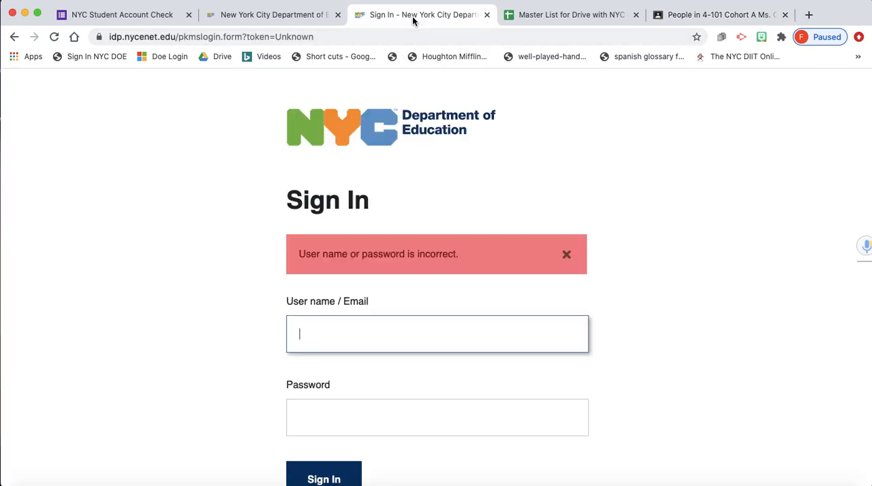
click(542, 21)
click(427, 188)
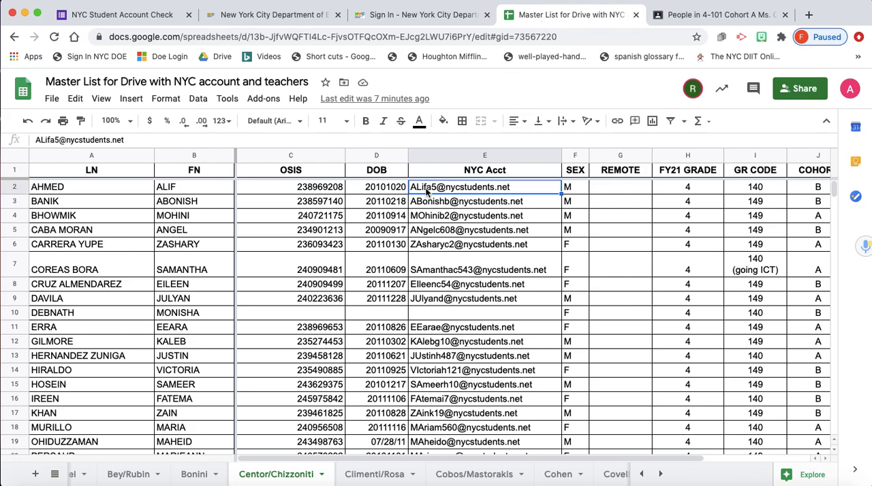
click(445, 202)
double_click(535, 201)
drag(536, 201, 410, 203)
key(super+c)
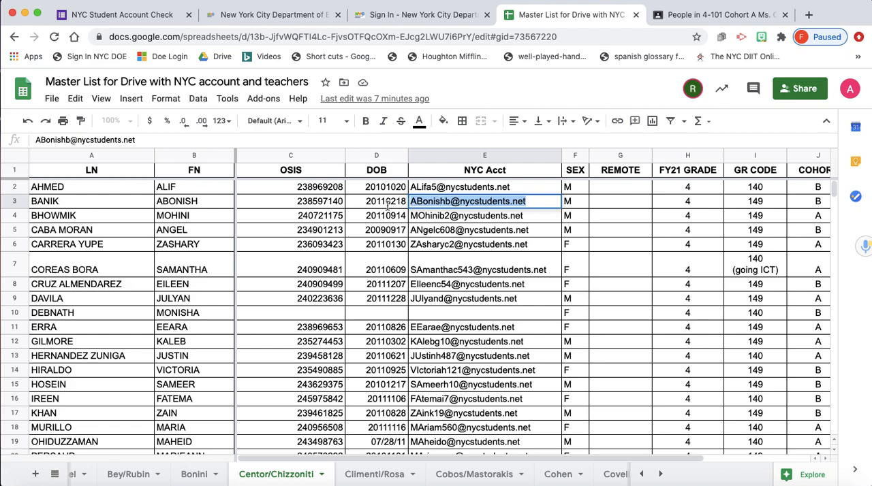
click(208, 202)
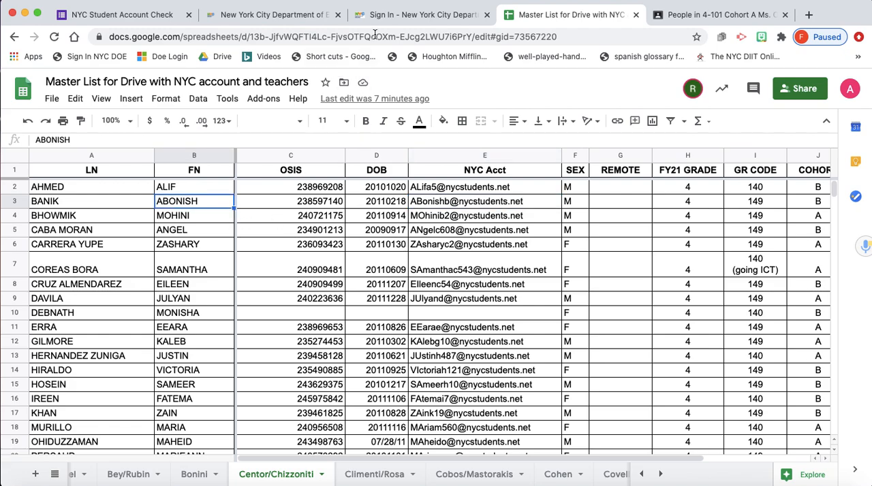
- Return to Google Classroom and invite the student to 4-101 Cohort A with the copied e-mail address
click(715, 14)
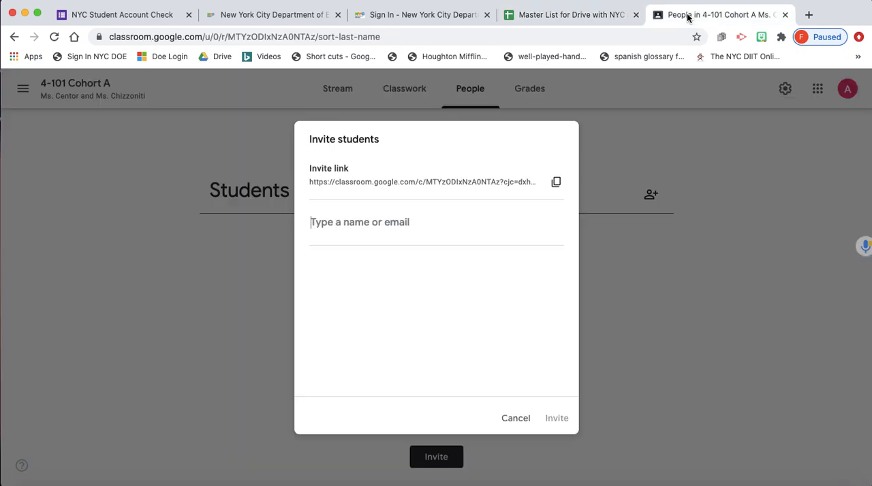
key(super+v)
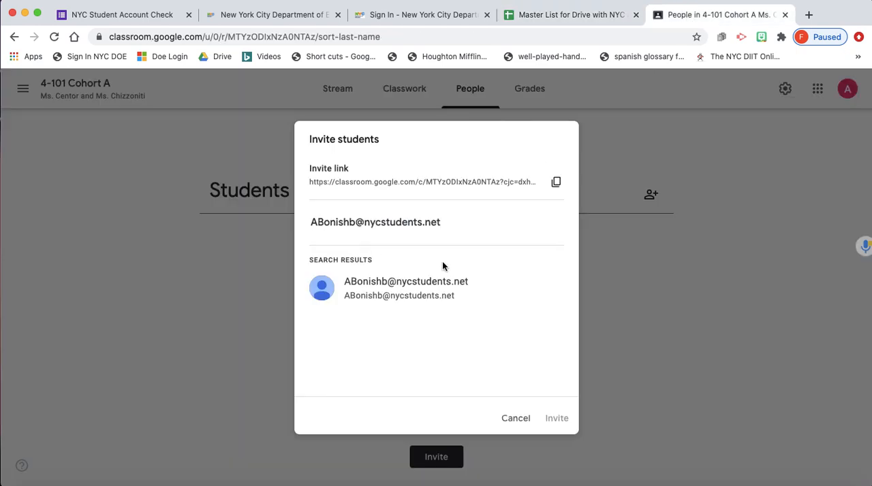
click(436, 291)
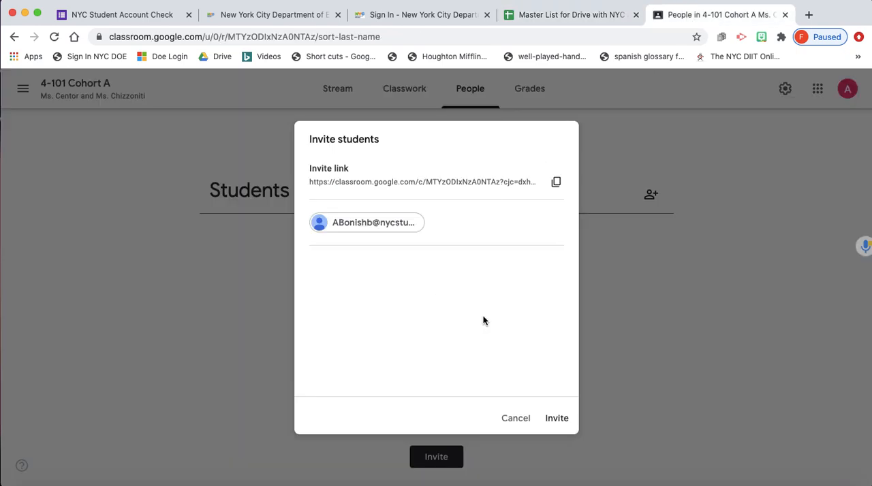
click(563, 420)
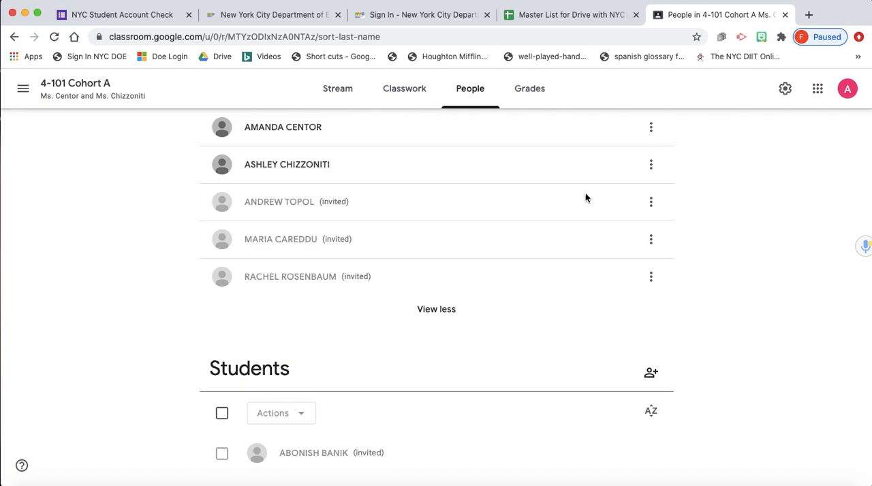
- Switch back to the Master List spreadsheet and look through the class roster's NYC accounts and cohorts
click(548, 15)
scroll(467, 317, down, 4)
scroll(467, 317, right, 1)
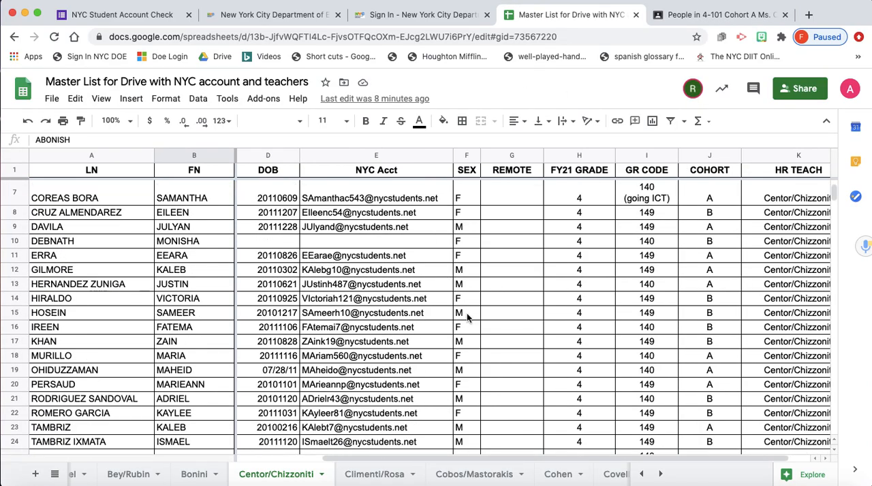
scroll(466, 316, left, 1)
scroll(467, 317, down, 2)
scroll(466, 317, up, 6)
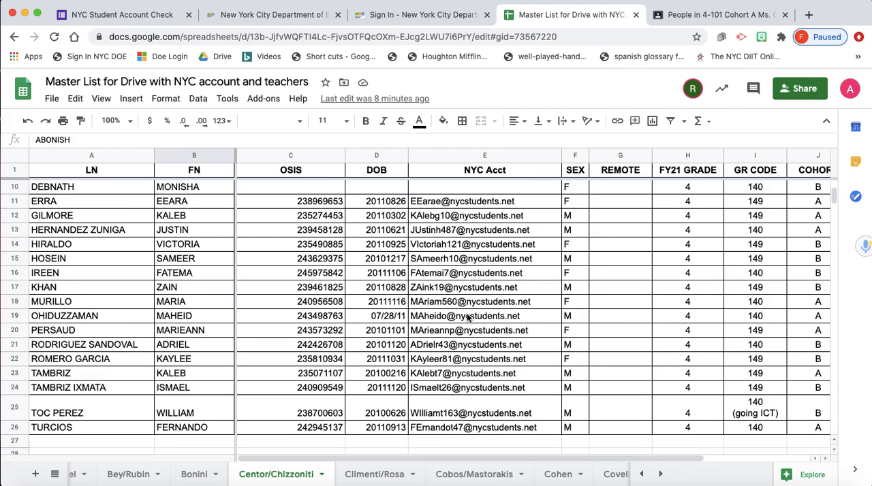